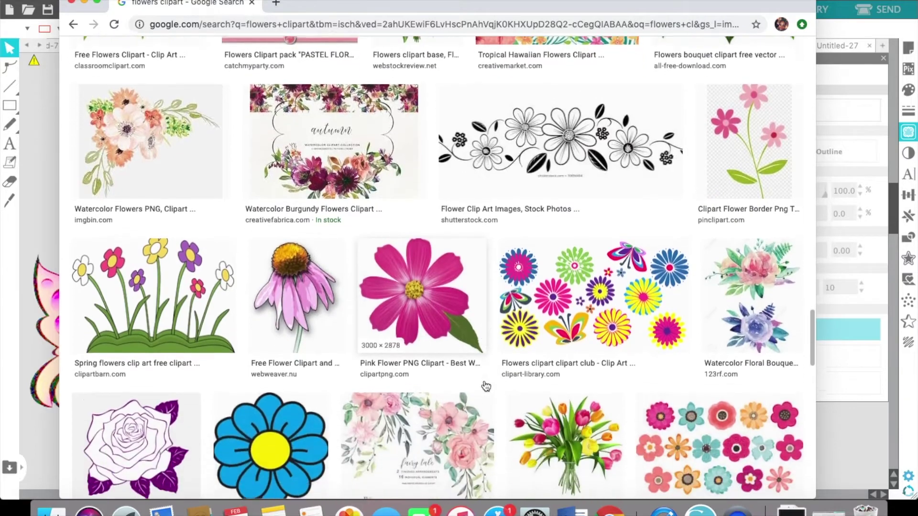
Find and copy the black-and-white clipart image of four five-petal flowers from the flowers clipart image results.
{"action": "scroll", "coordinate": [486, 385], "scroll_direction": "down", "scroll_amount": 7}
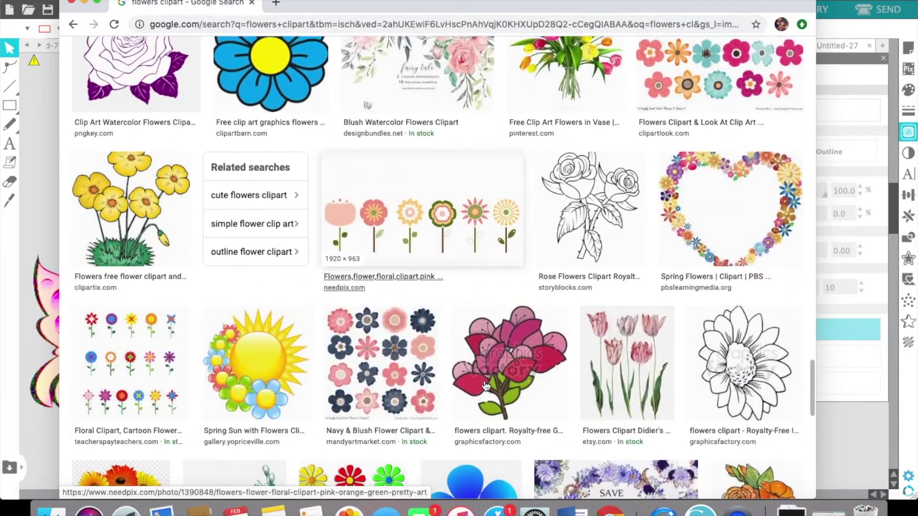
{"action": "scroll", "coordinate": [485, 386], "scroll_direction": "down", "scroll_amount": 12}
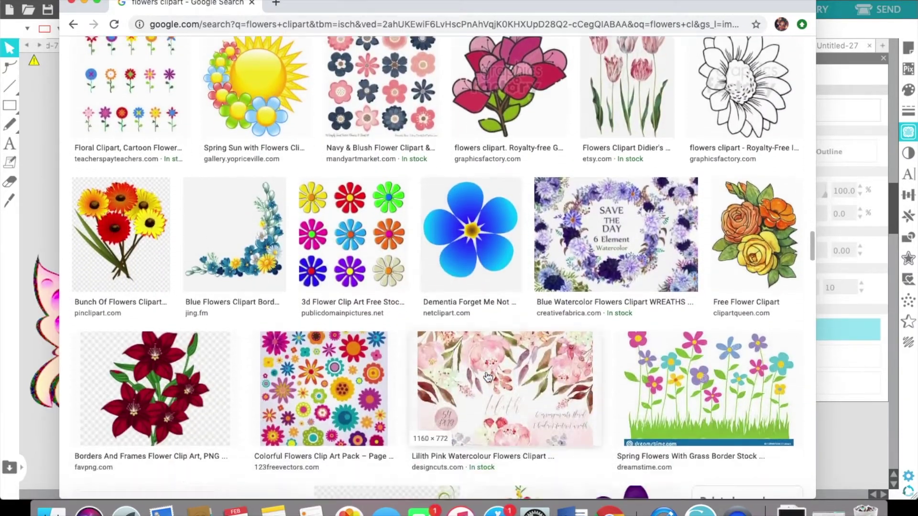
{"action": "scroll", "coordinate": [487, 378], "scroll_direction": "down", "scroll_amount": 10}
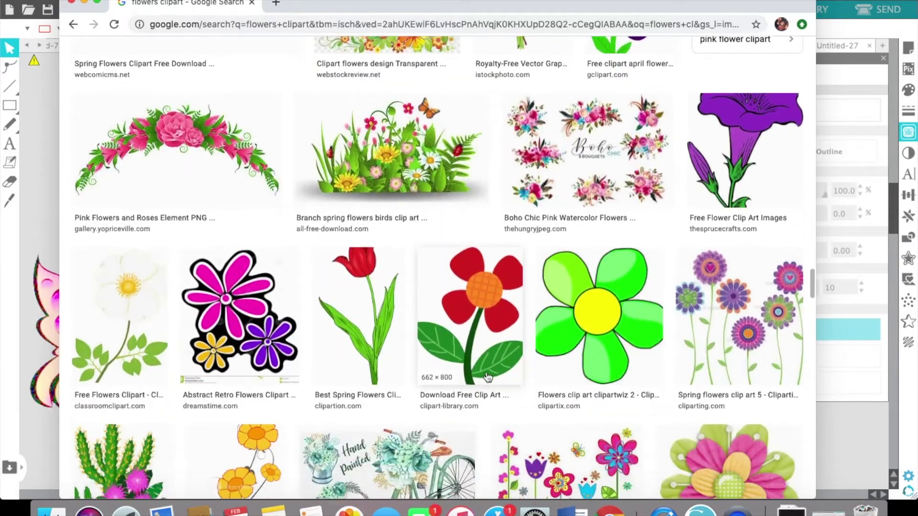
{"action": "scroll", "coordinate": [486, 371], "scroll_direction": "down", "scroll_amount": 2}
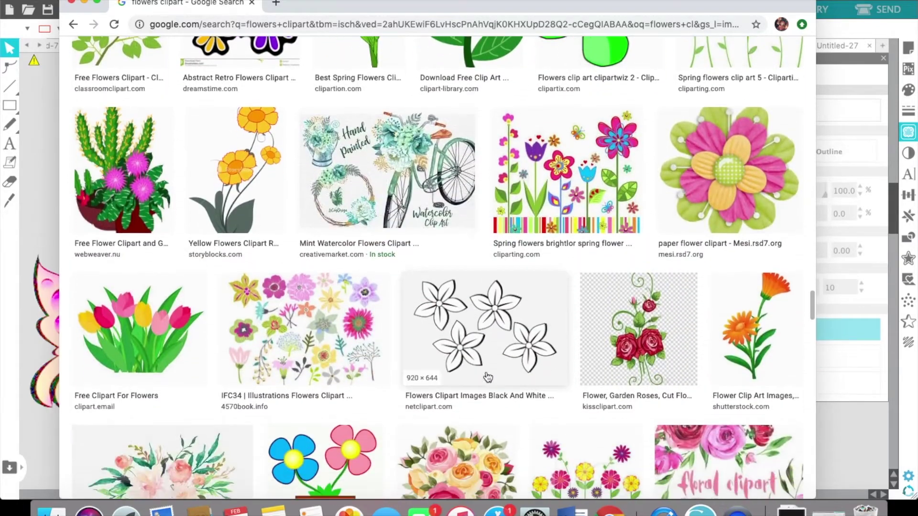
{"action": "right_click", "coordinate": [480, 364]}
{"action": "left_click", "coordinate": [494, 422]}
Switch to Silhouette Studio, paste the copied four-flower image, and move it lower on the page.
{"action": "left_click", "coordinate": [700, 510]}
{"action": "right_click", "coordinate": [554, 414]}
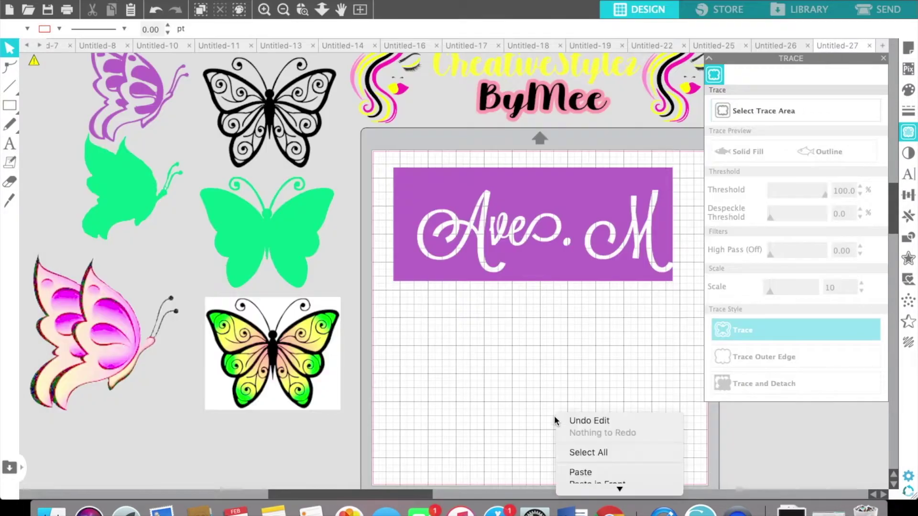
{"action": "left_click", "coordinate": [580, 472]}
{"action": "left_click_drag", "start_coordinate": [471, 261], "coordinate": [471, 351]}
Return to the browser's flowers clipart results, then find and copy the pink winking flower image with green leaves.
{"action": "left_click", "coordinate": [609, 511]}
{"action": "scroll", "coordinate": [455, 316], "scroll_direction": "down", "scroll_amount": 5}
{"action": "scroll", "coordinate": [454, 316], "scroll_direction": "down", "scroll_amount": 7}
{"action": "scroll", "coordinate": [454, 316], "scroll_direction": "up", "scroll_amount": 7}
{"action": "scroll", "coordinate": [455, 315], "scroll_direction": "down", "scroll_amount": 14}
{"action": "scroll", "coordinate": [454, 313], "scroll_direction": "down", "scroll_amount": 15}
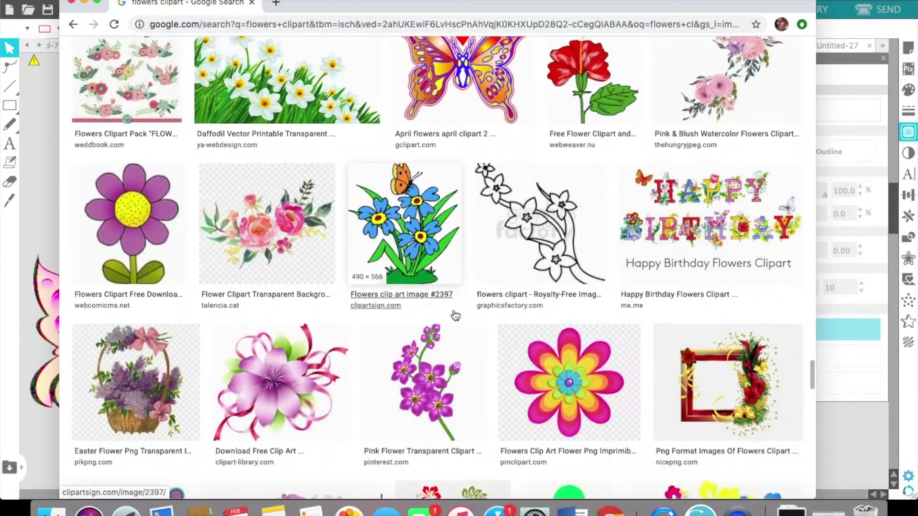
{"action": "scroll", "coordinate": [458, 309], "scroll_direction": "down", "scroll_amount": 15}
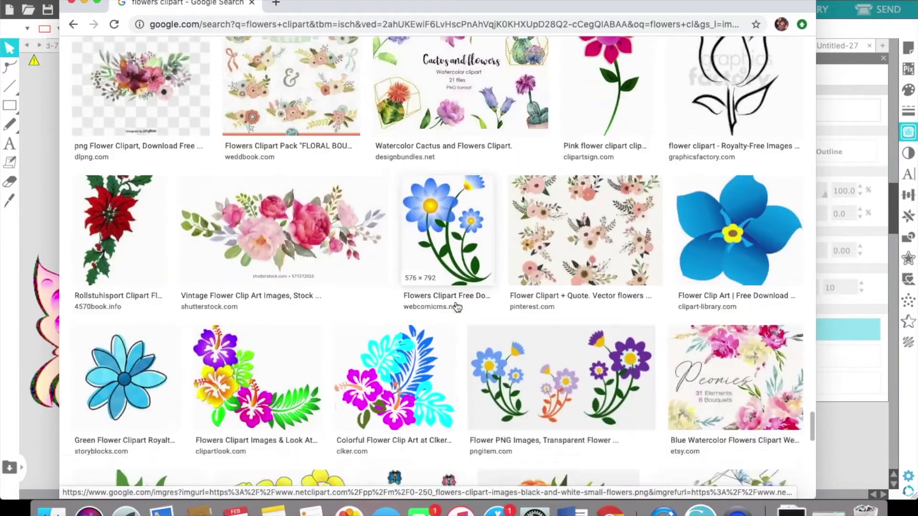
{"action": "scroll", "coordinate": [457, 304], "scroll_direction": "up", "scroll_amount": 3}
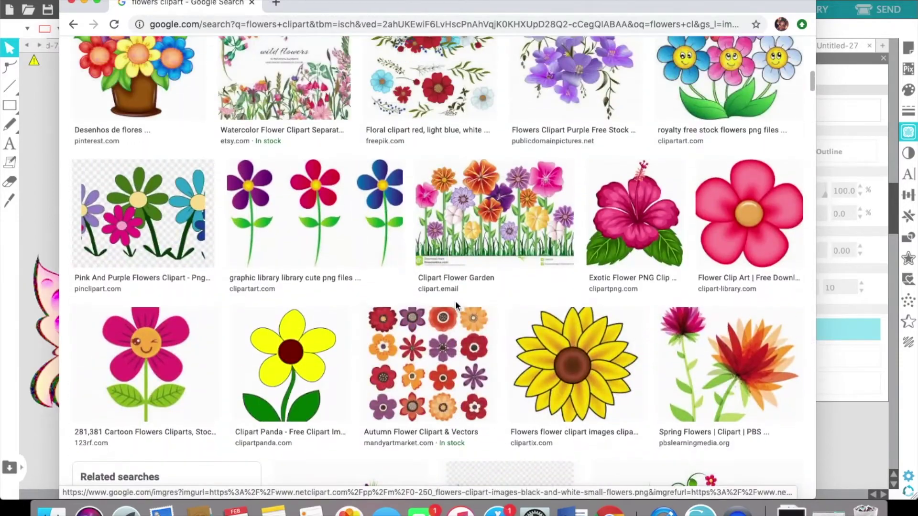
{"action": "right_click", "coordinate": [169, 341]}
{"action": "left_click", "coordinate": [197, 424]}
Paste the pink flower into Silhouette Studio, then place both flower images below the butterflies, enlarging the pink flower to about 4.52 in.
{"action": "left_click", "coordinate": [701, 511]}
{"action": "key", "text": "super+v"}
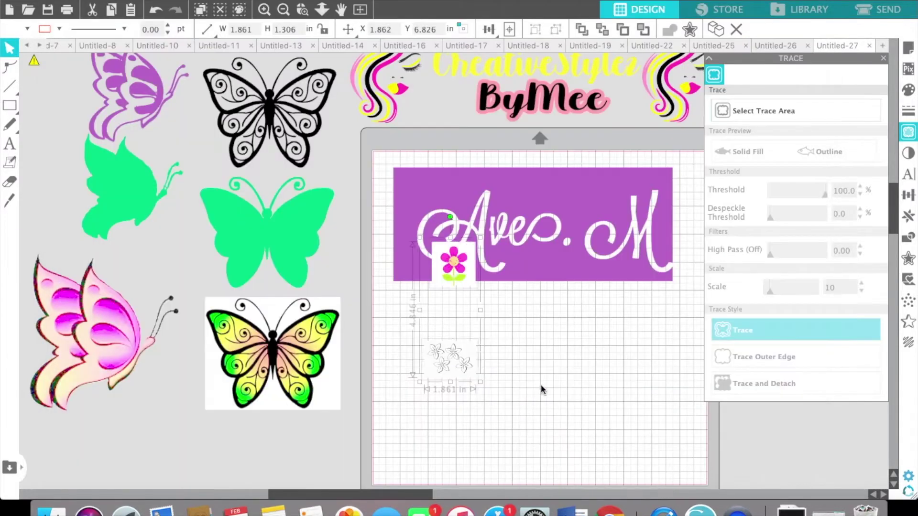
{"action": "scroll", "coordinate": [358, 354], "scroll_direction": "down", "scroll_amount": 5}
{"action": "left_click_drag", "start_coordinate": [453, 255], "coordinate": [230, 397]}
{"action": "mouse_move", "coordinate": [469, 148]}
{"action": "left_mouse_down"}
{"action": "mouse_move", "coordinate": [343, 377]}
{"action": "mouse_move", "coordinate": [211, 385]}
{"action": "mouse_move", "coordinate": [356, 477]}
{"action": "left_mouse_up"}
{"action": "scroll", "coordinate": [261, 393], "scroll_direction": "left", "scroll_amount": 1}
{"action": "scroll", "coordinate": [261, 396], "scroll_direction": "left", "scroll_amount": 2}
{"action": "left_click_drag", "start_coordinate": [285, 432], "coordinate": [161, 390]}
{"action": "left_click", "coordinate": [376, 390]}
{"action": "mouse_move", "coordinate": [354, 394]}
{"action": "left_mouse_down"}
{"action": "mouse_move", "coordinate": [263, 469]}
{"action": "mouse_move", "coordinate": [277, 474]}
{"action": "left_mouse_up"}
Trace the black-and-white four-flower image with a 94% threshold and move the original image away from the trace.
{"action": "left_click", "coordinate": [721, 117]}
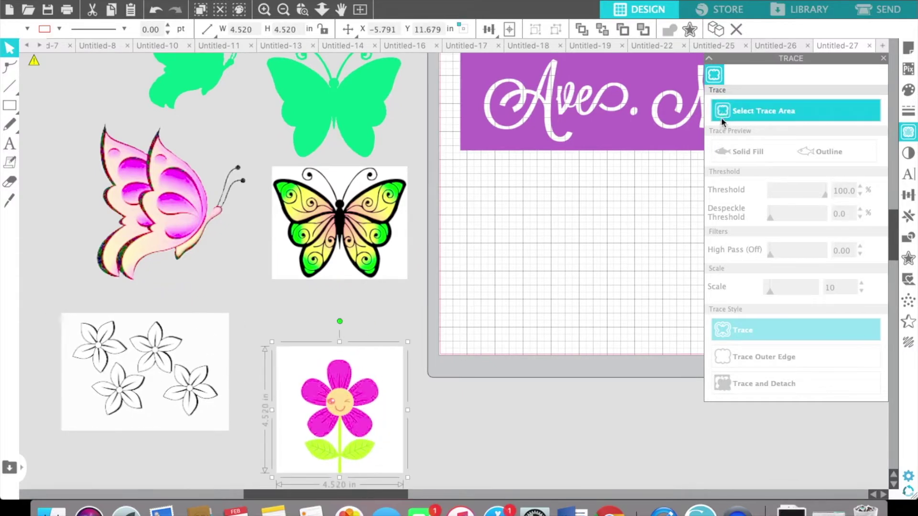
{"action": "mouse_move", "coordinate": [233, 439]}
{"action": "left_mouse_down"}
{"action": "mouse_move", "coordinate": [108, 368]}
{"action": "mouse_move", "coordinate": [53, 310]}
{"action": "left_mouse_up"}
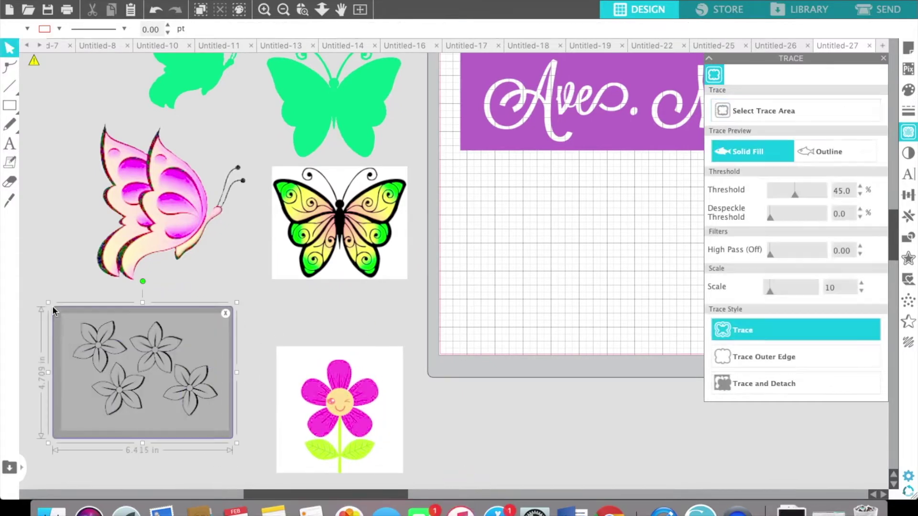
{"action": "mouse_move", "coordinate": [798, 197]}
{"action": "left_mouse_down"}
{"action": "mouse_move", "coordinate": [828, 199]}
{"action": "mouse_move", "coordinate": [821, 206]}
{"action": "left_mouse_up"}
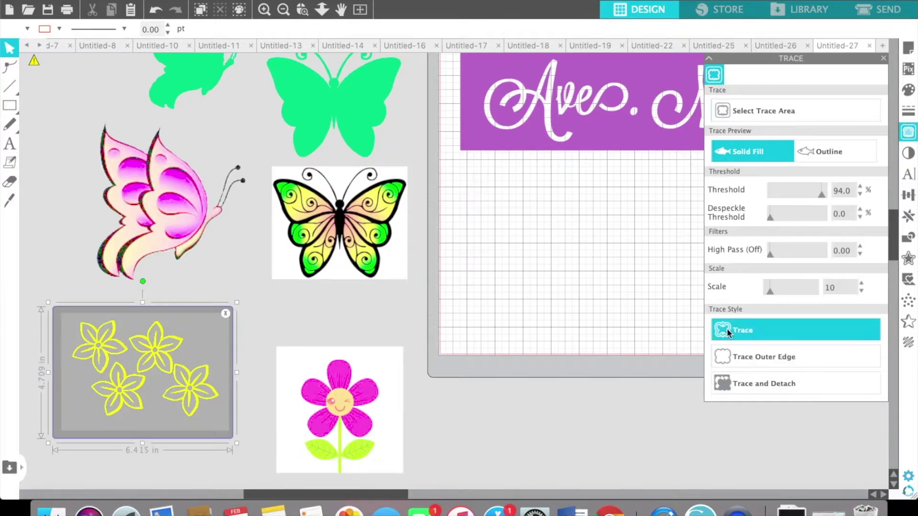
{"action": "left_click_drag", "start_coordinate": [199, 361], "coordinate": [207, 469]}
{"action": "scroll", "coordinate": [200, 435], "scroll_direction": "down", "scroll_amount": 4}
{"action": "left_click", "coordinate": [200, 435]}
{"action": "left_click", "coordinate": [169, 295]}
Move the pink flower image onto the page and place the two colored butterfly pictures above their traced versions.
{"action": "scroll", "coordinate": [171, 260], "scroll_direction": "up", "scroll_amount": 6}
{"action": "scroll", "coordinate": [179, 272], "scroll_direction": "down", "scroll_amount": 1}
{"action": "left_click_drag", "start_coordinate": [368, 453], "coordinate": [549, 342]}
{"action": "left_click", "coordinate": [459, 372]}
{"action": "scroll", "coordinate": [416, 382], "scroll_direction": "up", "scroll_amount": 4}
{"action": "left_click_drag", "start_coordinate": [354, 408], "coordinate": [337, 82]}
{"action": "left_click", "coordinate": [270, 306]}
{"action": "left_click_drag", "start_coordinate": [171, 365], "coordinate": [191, 31]}
{"action": "scroll", "coordinate": [188, 64], "scroll_direction": "up", "scroll_amount": 4}
{"action": "left_click", "coordinate": [187, 68]}
{"action": "scroll", "coordinate": [240, 104], "scroll_direction": "down", "scroll_amount": 4}
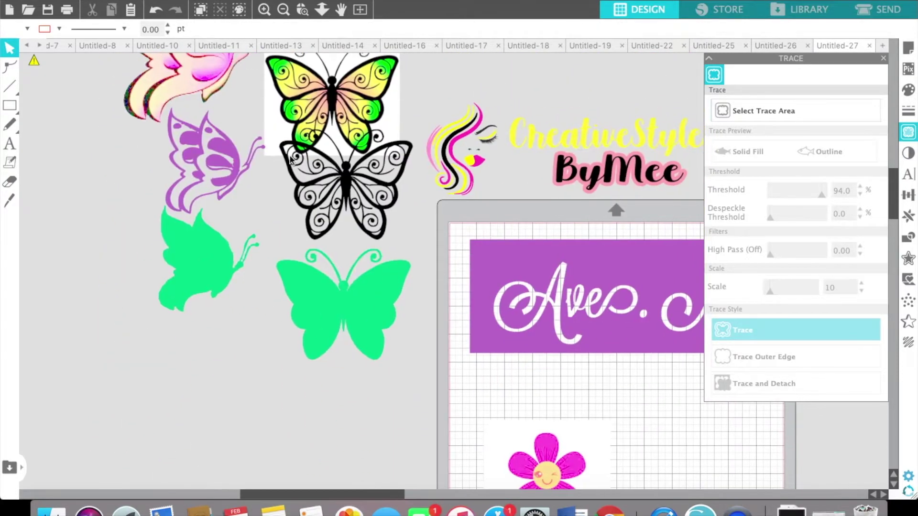
Place the pink flower image beside the butterflies and the traced four-flower outlines directly below it.
{"action": "left_click_drag", "start_coordinate": [516, 464], "coordinate": [62, 158]}
{"action": "scroll", "coordinate": [82, 236], "scroll_direction": "down", "scroll_amount": 2}
{"action": "left_click_drag", "start_coordinate": [114, 473], "coordinate": [55, 174]}
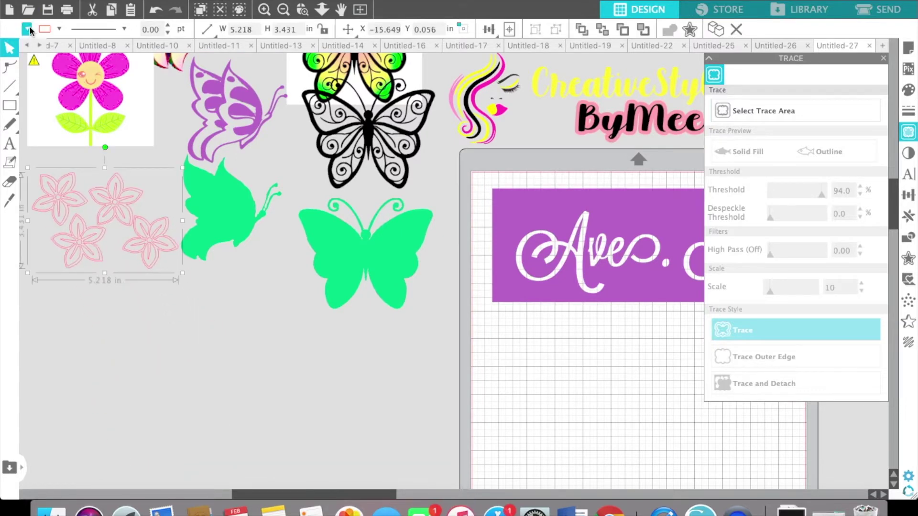
Release the compound path of the traced four-flower design.
{"action": "left_click", "coordinate": [254, 1]}
{"action": "left_click", "coordinate": [289, 130]}
{"action": "left_click", "coordinate": [202, 317]}
Pull the outer outlines off all four traced flowers into a row below them, undoing accidental petal moves.
{"action": "left_click_drag", "start_coordinate": [168, 232], "coordinate": [169, 308]}
{"action": "left_click", "coordinate": [181, 283]}
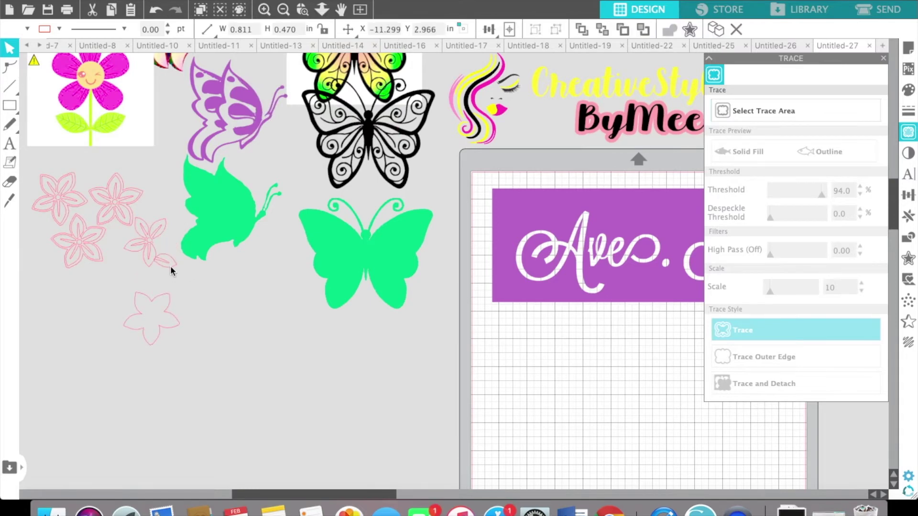
{"action": "left_click", "coordinate": [156, 13]}
{"action": "left_click", "coordinate": [156, 13]}
{"action": "left_click_drag", "start_coordinate": [139, 193], "coordinate": [118, 311]}
{"action": "left_click", "coordinate": [114, 269]}
{"action": "left_click_drag", "start_coordinate": [94, 230], "coordinate": [145, 272]}
{"action": "left_click", "coordinate": [143, 258]}
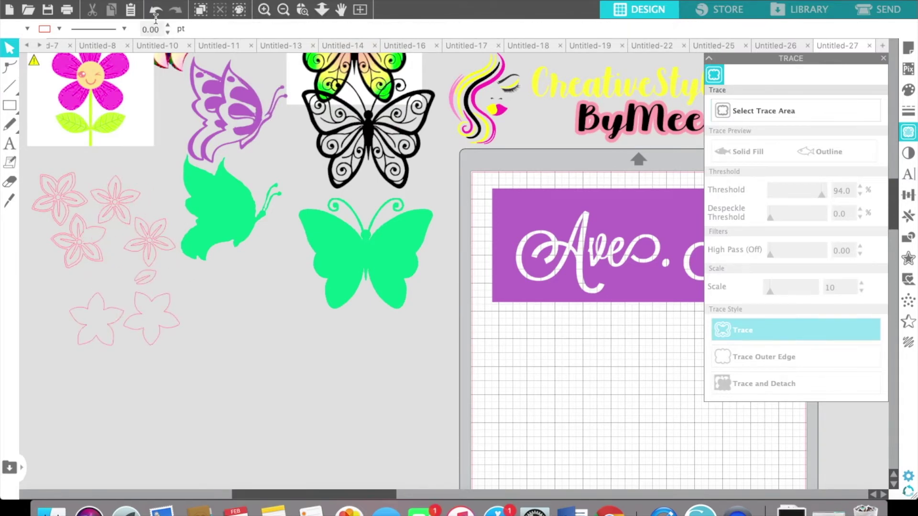
{"action": "left_click_drag", "start_coordinate": [86, 228], "coordinate": [47, 305]}
{"action": "left_click", "coordinate": [79, 225]}
{"action": "left_click_drag", "start_coordinate": [72, 174], "coordinate": [220, 286]}
Group the inner petal pieces of each traced flower.
{"action": "left_click_drag", "start_coordinate": [169, 266], "coordinate": [138, 218]}
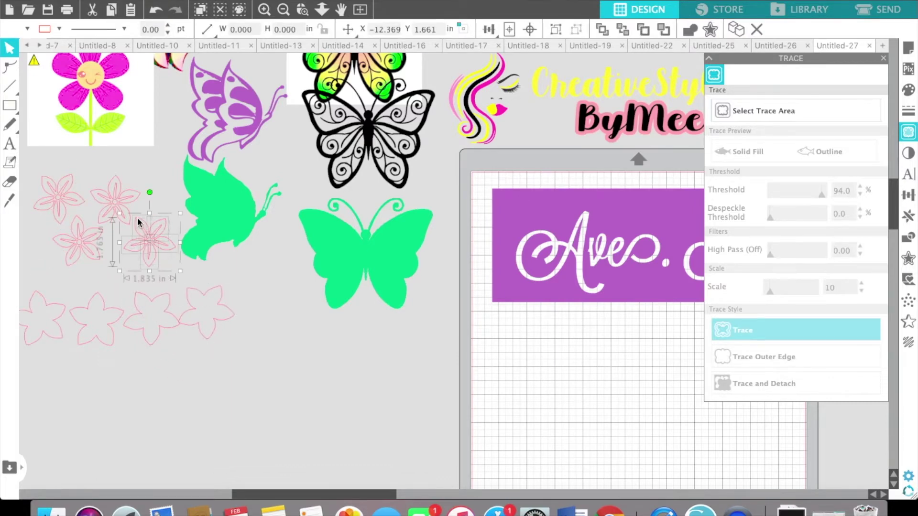
{"action": "left_click", "coordinate": [78, 239]}
{"action": "left_click", "coordinate": [555, 30]}
{"action": "left_click_drag", "start_coordinate": [126, 231], "coordinate": [103, 186]}
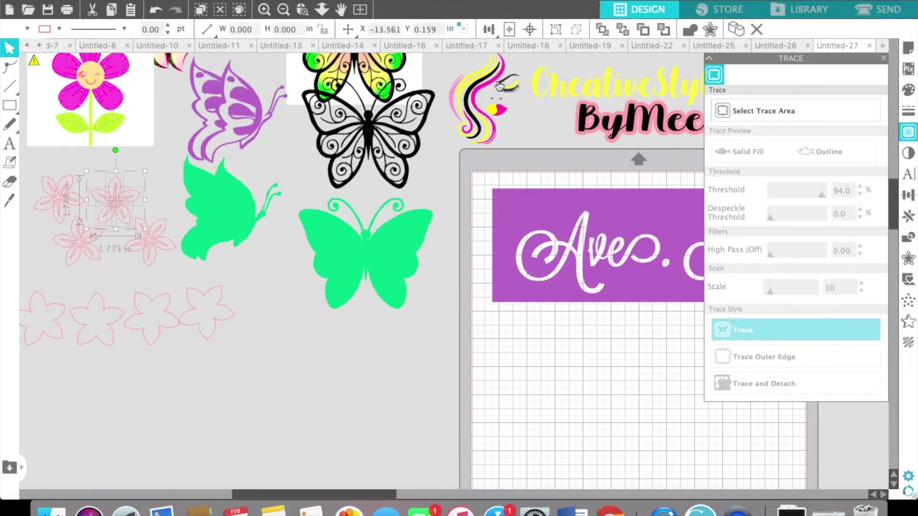
{"action": "left_click", "coordinate": [44, 182]}
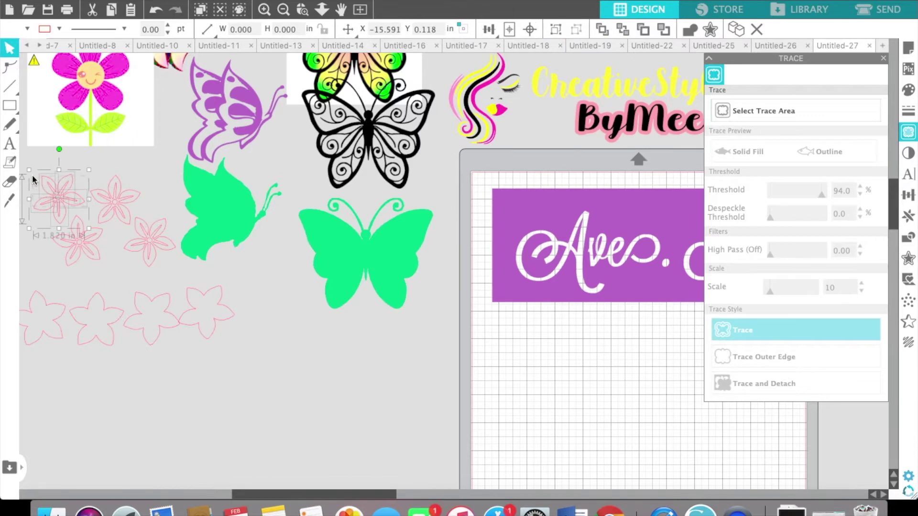
Fill the grouped petals of the top-left flower with pinkish red.
{"action": "left_click", "coordinate": [27, 28]}
{"action": "left_click", "coordinate": [23, 108]}
{"action": "left_click", "coordinate": [27, 29]}
{"action": "left_click", "coordinate": [25, 91]}
Set both the fill and line color of the leftmost separated flower outline to yellow.
{"action": "left_click", "coordinate": [58, 334]}
{"action": "left_click", "coordinate": [28, 29]}
{"action": "left_click", "coordinate": [74, 57]}
{"action": "left_click", "coordinate": [59, 29]}
{"action": "left_click", "coordinate": [106, 58]}
Test the separated outlines against the petals, leaving the rightmost one around the top-left flower and the others below.
{"action": "left_click_drag", "start_coordinate": [51, 325], "coordinate": [57, 250]}
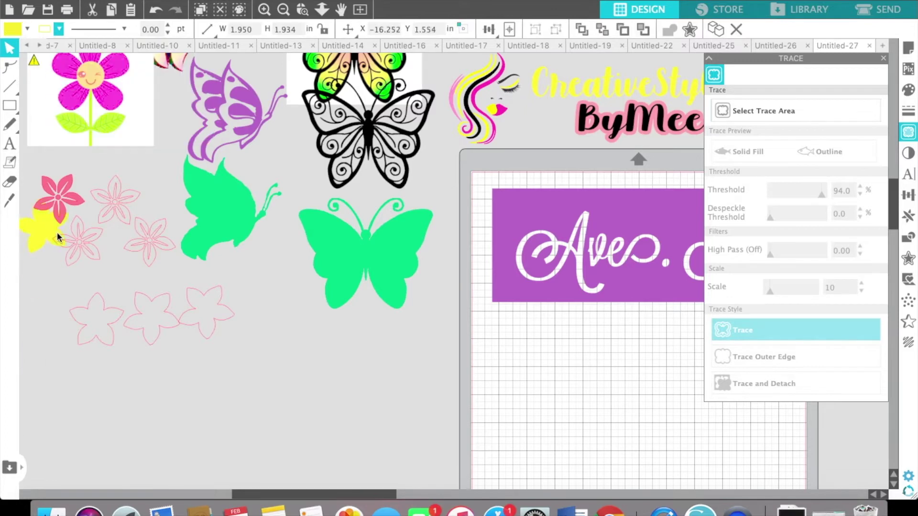
{"action": "left_click_drag", "start_coordinate": [69, 217], "coordinate": [87, 257]}
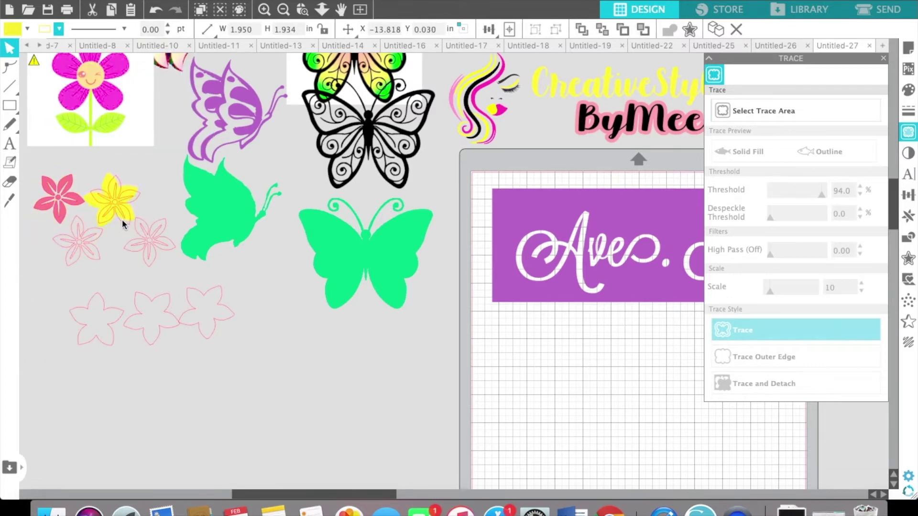
{"action": "left_click_drag", "start_coordinate": [84, 219], "coordinate": [35, 311]}
{"action": "left_click_drag", "start_coordinate": [94, 339], "coordinate": [73, 348]}
{"action": "left_click_drag", "start_coordinate": [158, 321], "coordinate": [138, 297]}
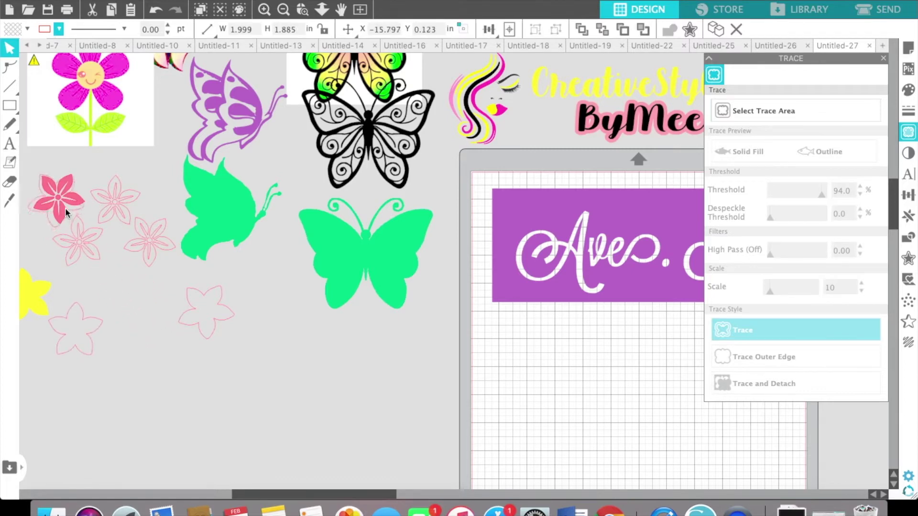
{"action": "left_click_drag", "start_coordinate": [67, 208], "coordinate": [135, 319]}
{"action": "left_click_drag", "start_coordinate": [214, 306], "coordinate": [82, 204]}
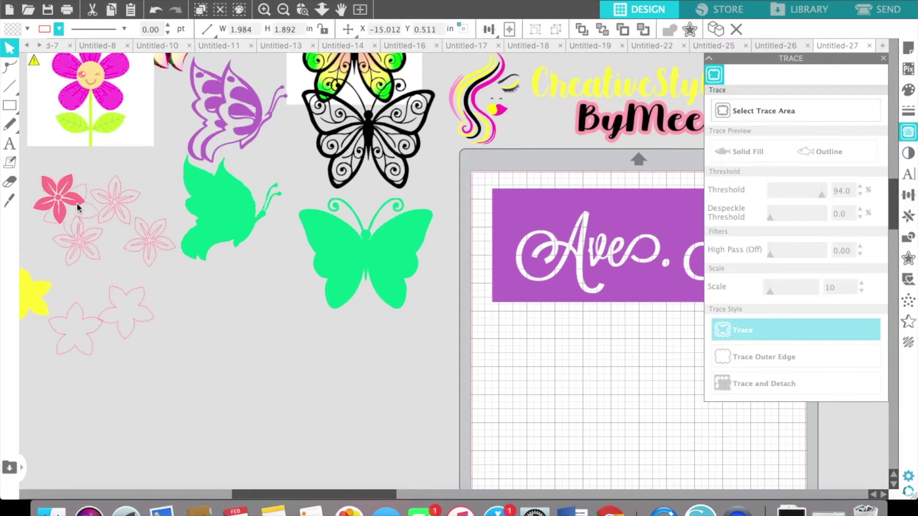
Color the top-left flower's petals yellow and its outer outline shape pinkish red, with matching line colors.
{"action": "left_click", "coordinate": [73, 191]}
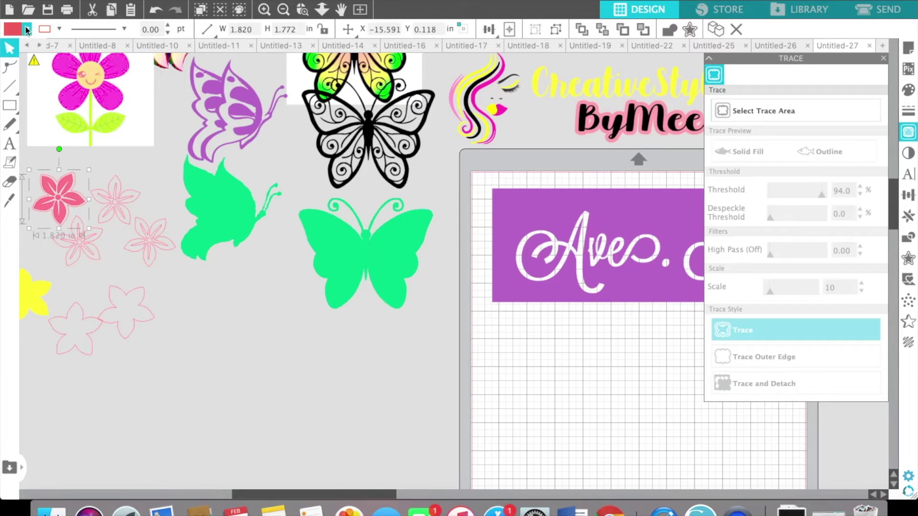
{"action": "left_click", "coordinate": [59, 29]}
{"action": "left_click", "coordinate": [54, 37]}
{"action": "left_click", "coordinate": [76, 181]}
{"action": "left_click", "coordinate": [75, 179]}
{"action": "left_click", "coordinate": [27, 29]}
{"action": "left_click", "coordinate": [24, 90]}
{"action": "left_click", "coordinate": [58, 29]}
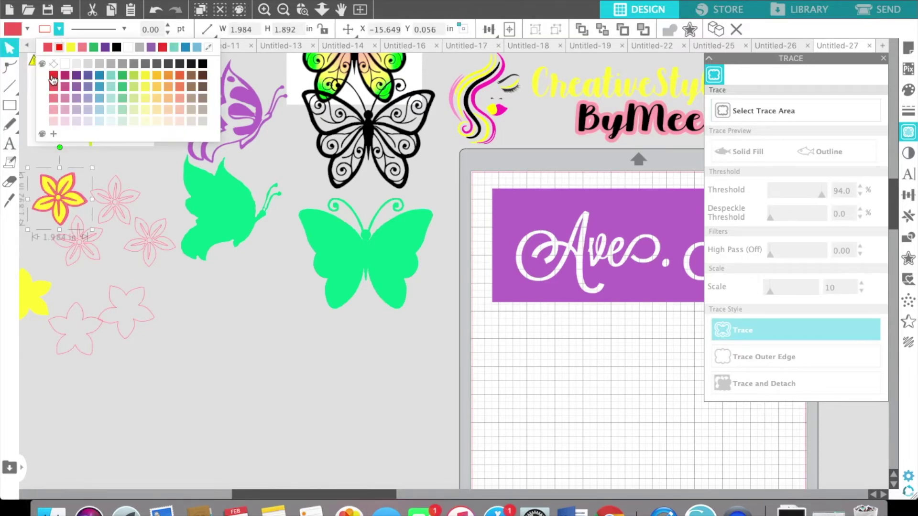
{"action": "left_click", "coordinate": [133, 274]}
Place the yellow outline shape behind the lower-left flower's petals.
{"action": "left_click_drag", "start_coordinate": [89, 319], "coordinate": [105, 243]}
{"action": "left_click", "coordinate": [54, 295]}
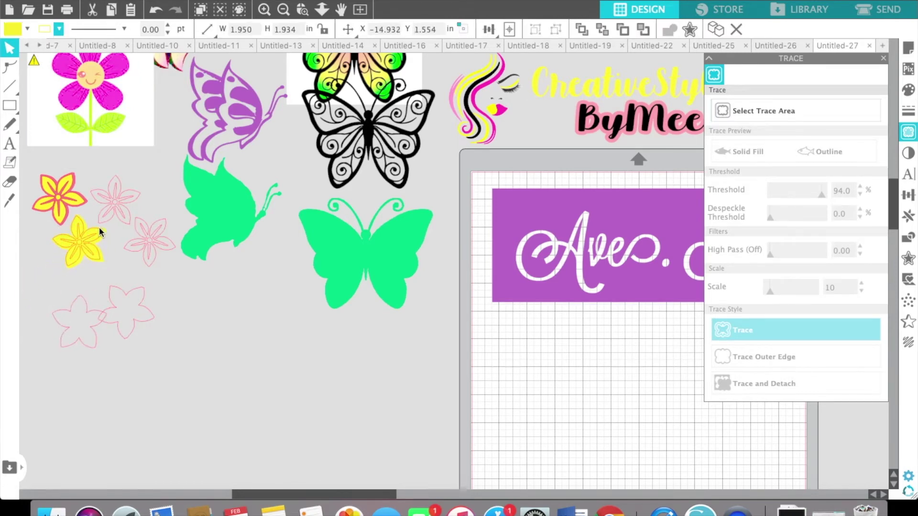
{"action": "left_click", "coordinate": [98, 233]}
Change the lower-left flower's yellow outline shape to green for both fill and line.
{"action": "left_click", "coordinate": [27, 29]}
{"action": "left_click", "coordinate": [28, 72]}
{"action": "left_click", "coordinate": [70, 273]}
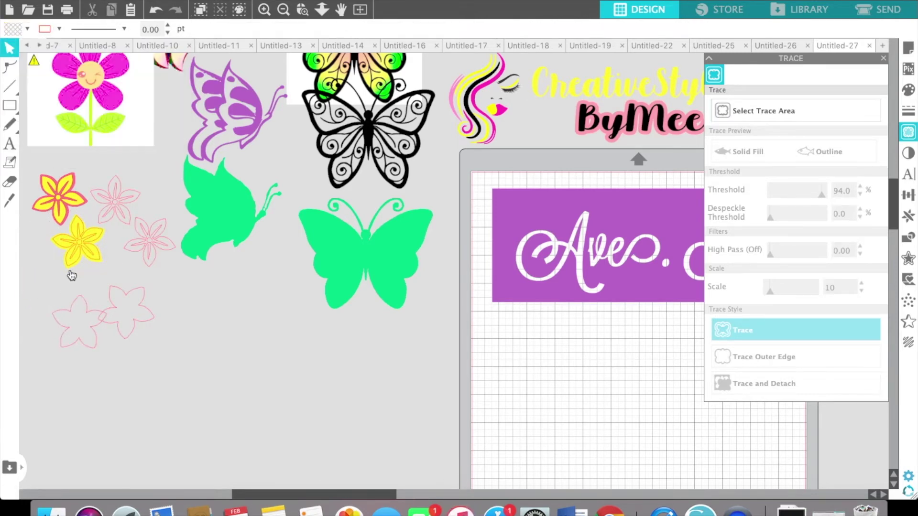
{"action": "left_click", "coordinate": [28, 30]}
{"action": "left_click", "coordinate": [77, 96]}
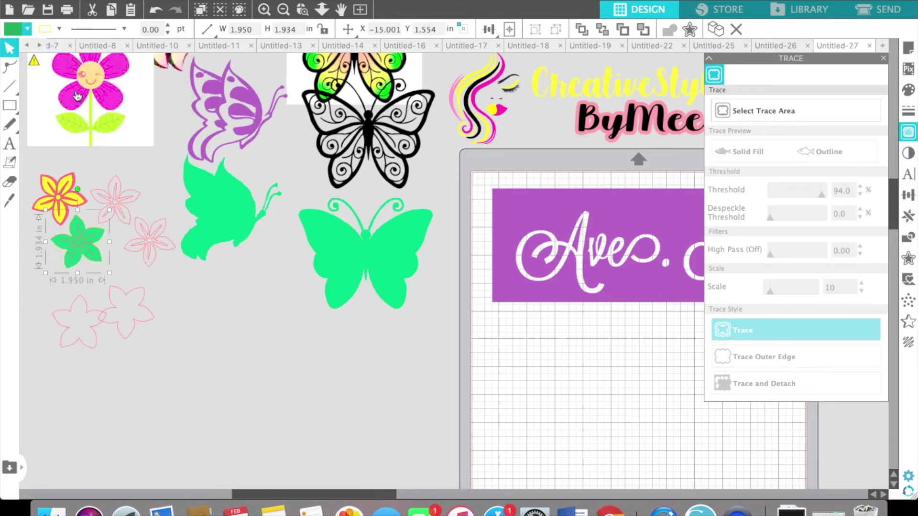
{"action": "left_click", "coordinate": [57, 30]}
{"action": "left_click", "coordinate": [48, 47]}
Fill the lower-left flower's inner petals with purple.
{"action": "left_click", "coordinate": [69, 268]}
{"action": "left_click", "coordinate": [71, 242]}
{"action": "left_click", "coordinate": [26, 31]}
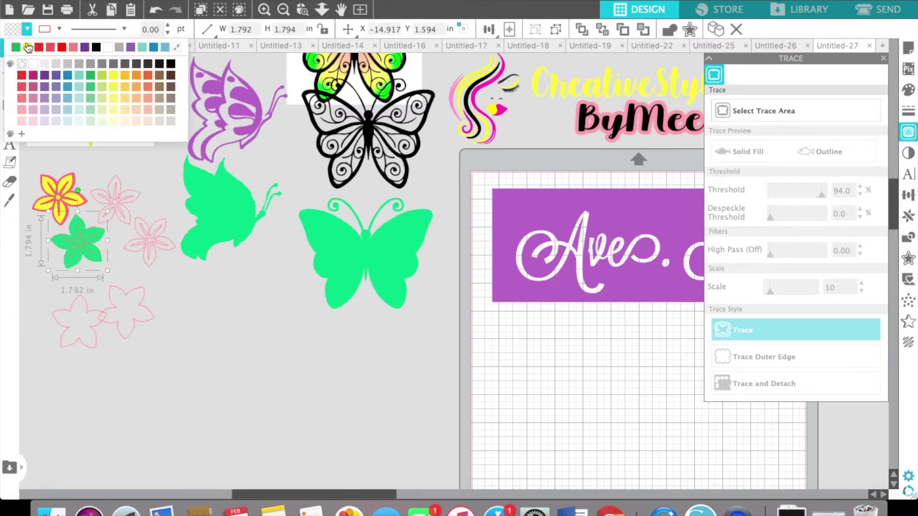
{"action": "left_click", "coordinate": [62, 79]}
{"action": "left_click", "coordinate": [26, 30]}
{"action": "left_click", "coordinate": [132, 277]}
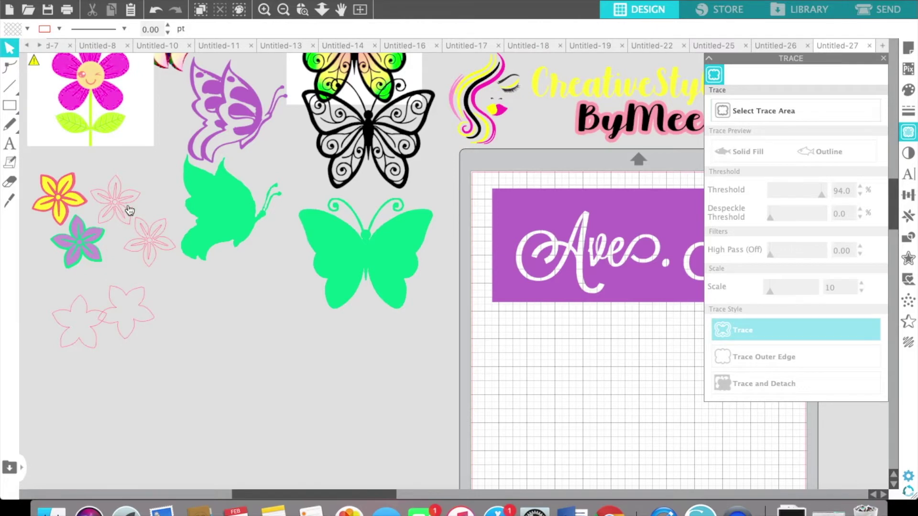
Reposition the two uncolored outlines, move the pink flower image below the butterflies, and shift the black-and-white original above the colored flowers.
{"action": "left_click_drag", "start_coordinate": [98, 319], "coordinate": [114, 286]}
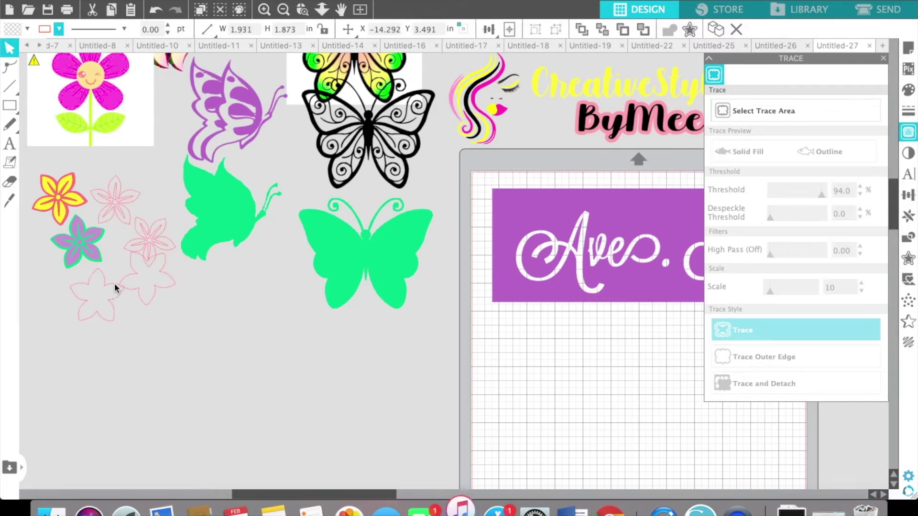
{"action": "left_click_drag", "start_coordinate": [134, 91], "coordinate": [249, 334]}
{"action": "left_click", "coordinate": [315, 348]}
{"action": "scroll", "coordinate": [250, 334], "scroll_direction": "up", "scroll_amount": 1}
{"action": "scroll", "coordinate": [250, 337], "scroll_direction": "down", "scroll_amount": 5}
{"action": "left_click_drag", "start_coordinate": [211, 404], "coordinate": [117, 15]}
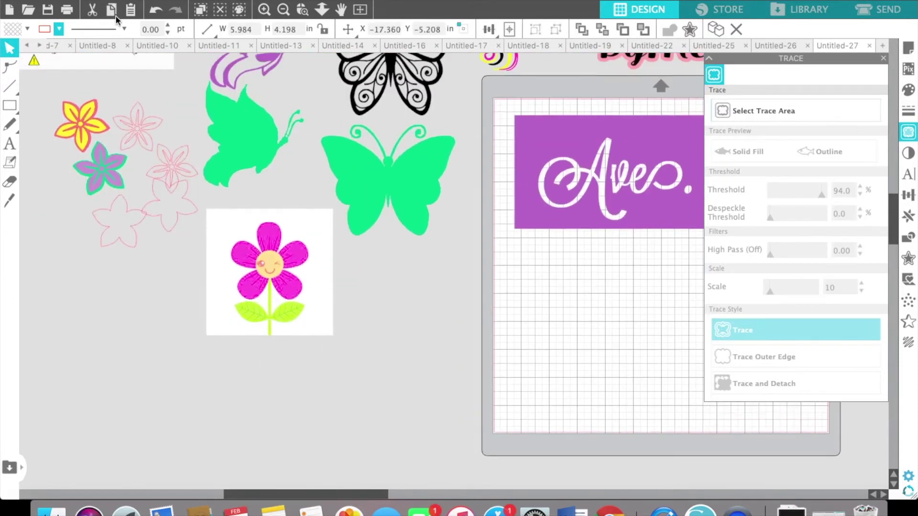
Trace the pink winking flower with a 90% threshold and move the original image beside the trace.
{"action": "left_click", "coordinate": [726, 113]}
{"action": "left_click_drag", "start_coordinate": [339, 390], "coordinate": [207, 262]}
{"action": "left_click_drag", "start_coordinate": [797, 196], "coordinate": [808, 200]}
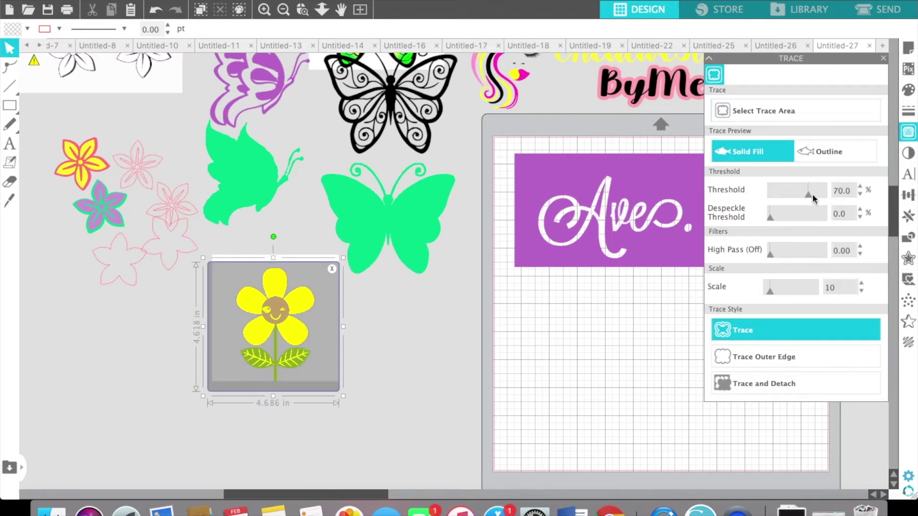
{"action": "left_click_drag", "start_coordinate": [808, 195], "coordinate": [823, 210]}
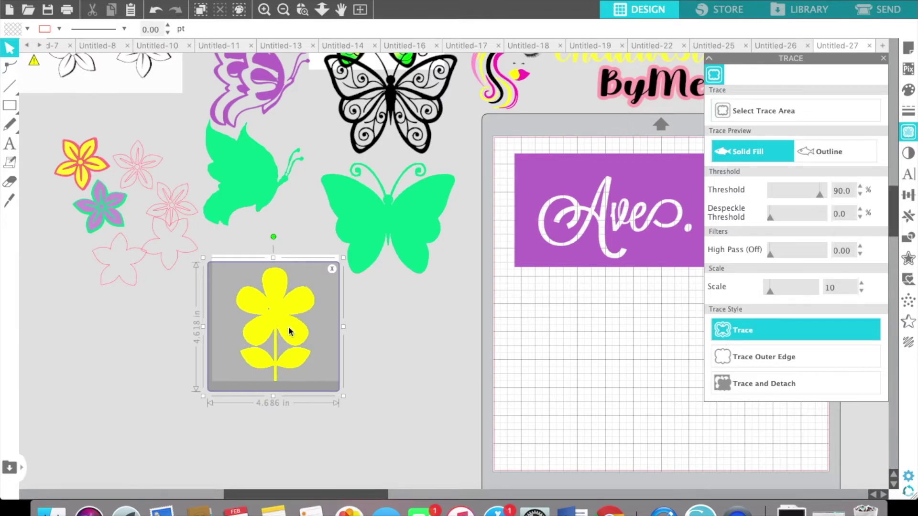
{"action": "left_click_drag", "start_coordinate": [287, 334], "coordinate": [168, 367]}
Move the solid flower's traced outline slightly farther away from the pink winking flower image.
{"action": "left_click", "coordinate": [88, 275]}
{"action": "left_click", "coordinate": [10, 182]}
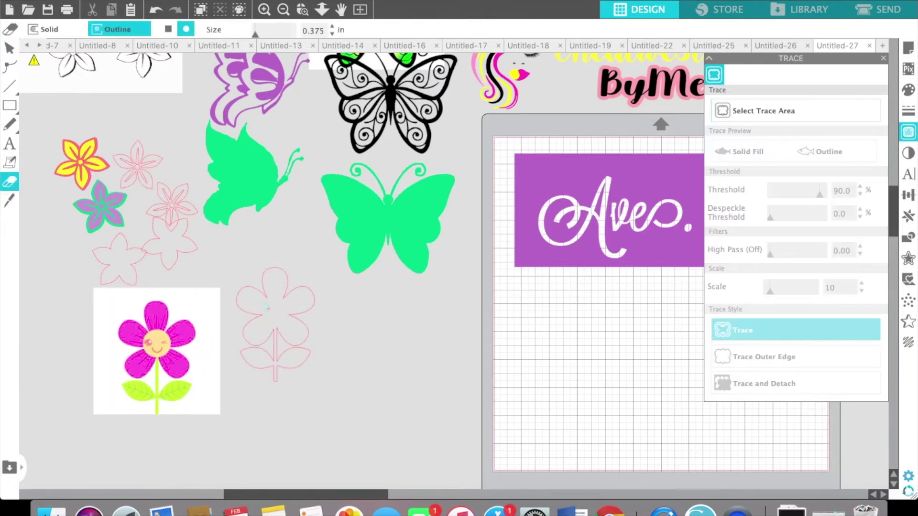
{"action": "left_click", "coordinate": [10, 48]}
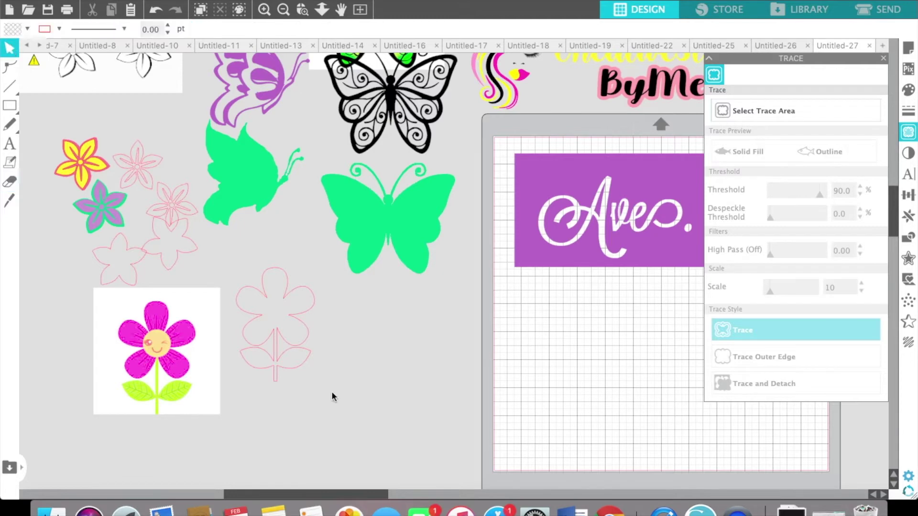
{"action": "left_click_drag", "start_coordinate": [269, 297], "coordinate": [295, 325]}
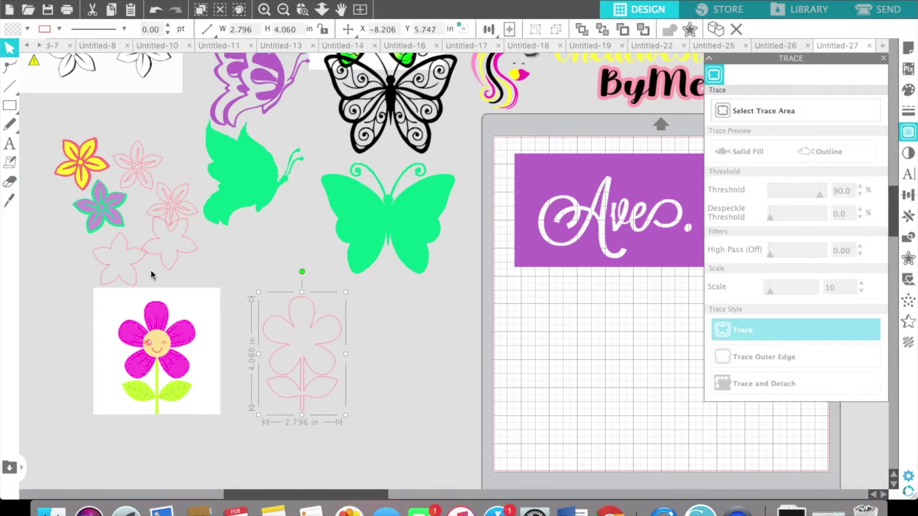
{"action": "left_click", "coordinate": [259, 267]}
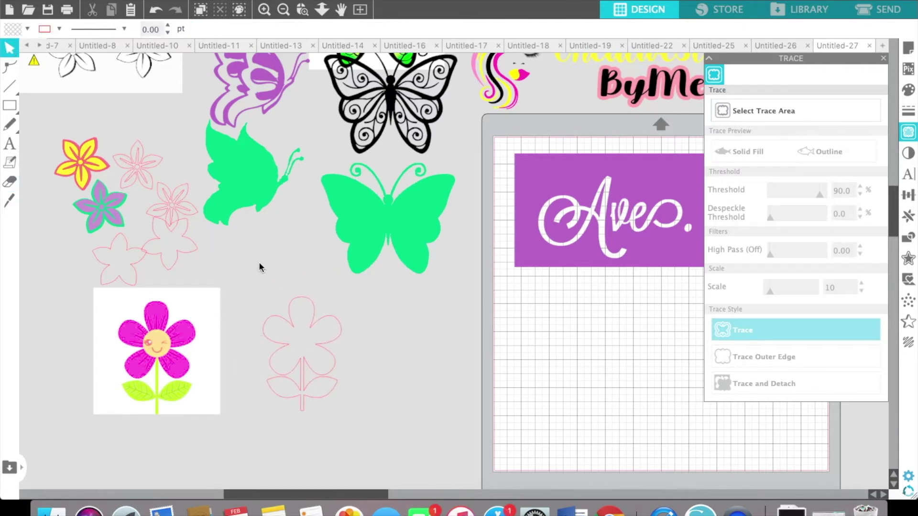
Set a trace area around the pink winking flower image, enlarging it and shifting the image to include the stem and leaves.
{"action": "left_click", "coordinate": [784, 111]}
{"action": "mouse_move", "coordinate": [211, 381]}
{"action": "left_mouse_down"}
{"action": "mouse_move", "coordinate": [90, 347]}
{"action": "mouse_move", "coordinate": [86, 299]}
{"action": "left_mouse_up"}
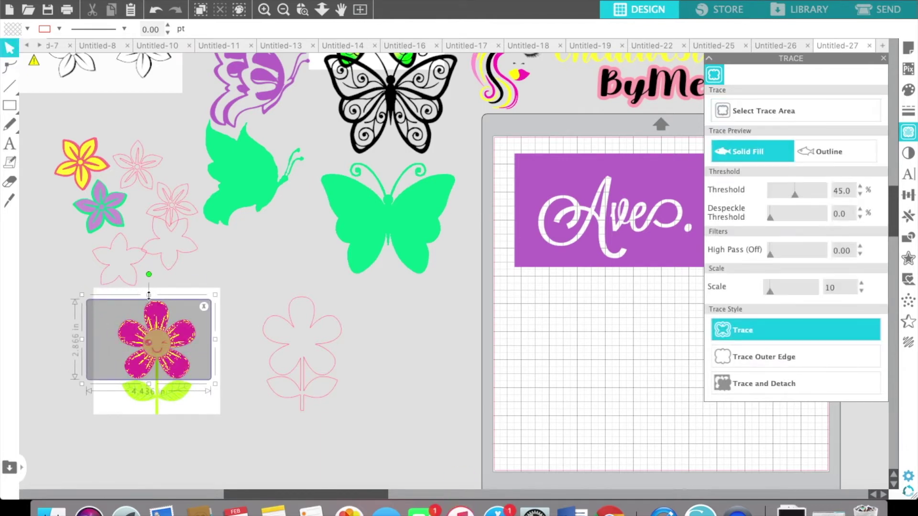
{"action": "left_click_drag", "start_coordinate": [149, 384], "coordinate": [151, 412]}
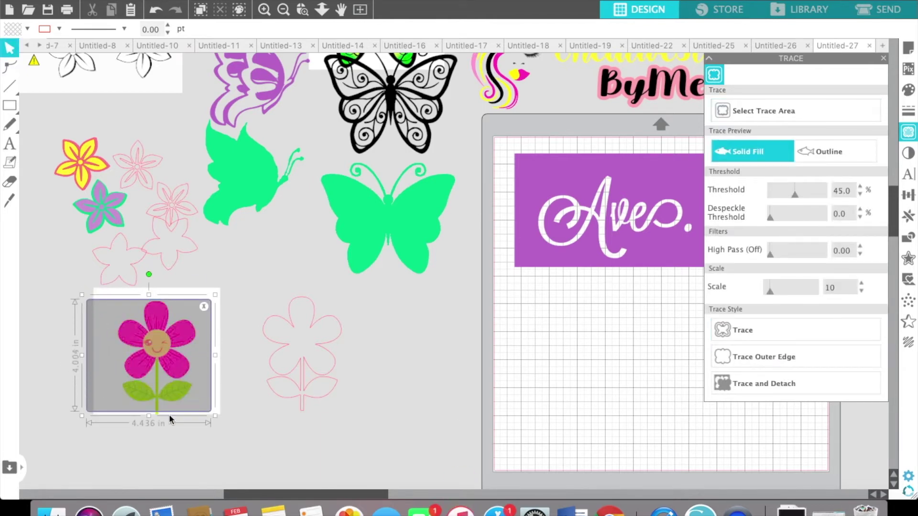
{"action": "left_click_drag", "start_coordinate": [150, 300], "coordinate": [144, 311]}
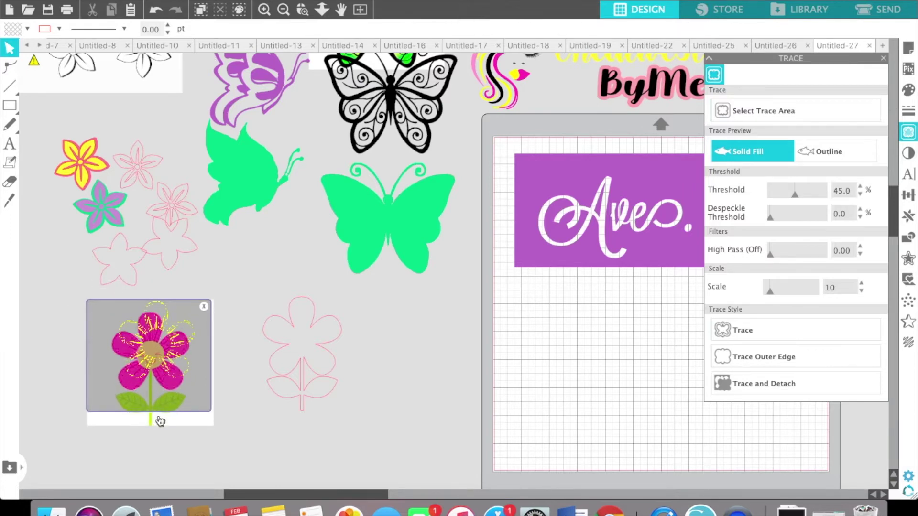
{"action": "left_click", "coordinate": [159, 420]}
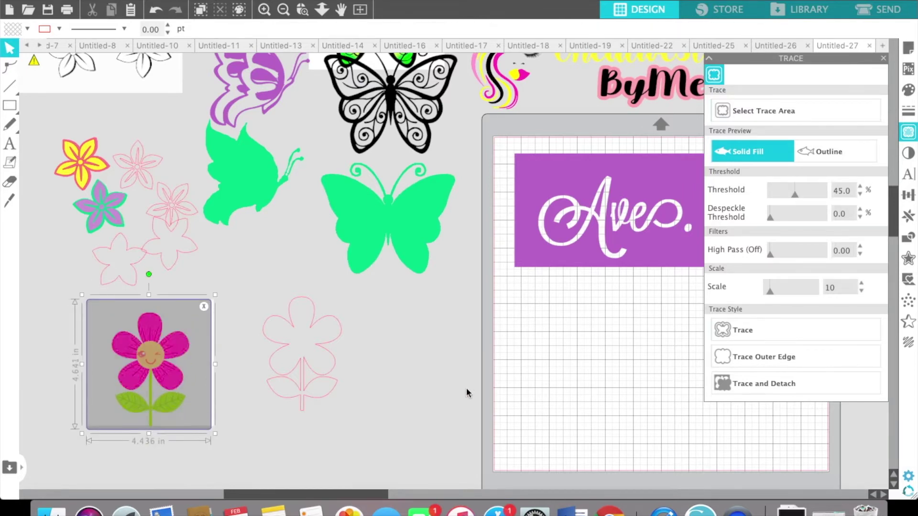
Trace the pink flower's details with a 71% threshold, move the original image beyond the solid outline, and reposition the detailed trace.
{"action": "left_click_drag", "start_coordinate": [795, 196], "coordinate": [810, 202]}
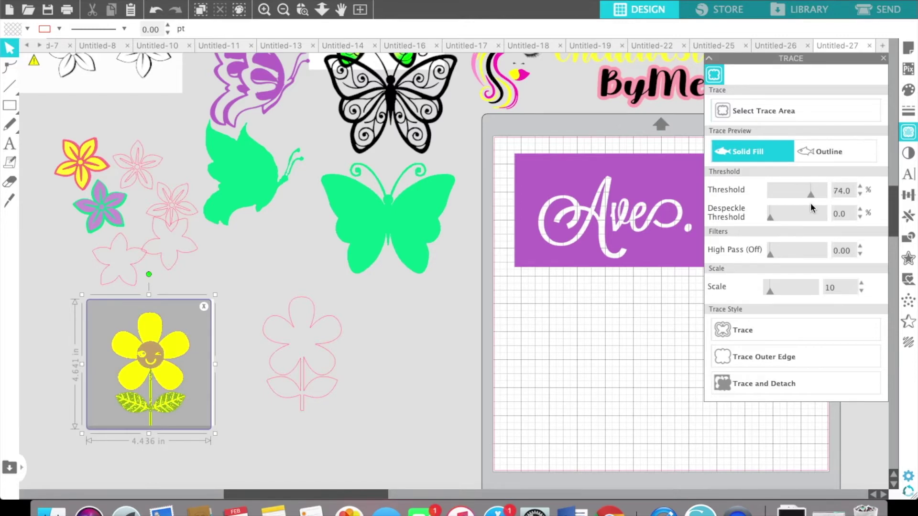
{"action": "left_click_drag", "start_coordinate": [811, 204], "coordinate": [808, 204]}
{"action": "mouse_move", "coordinate": [151, 367]}
{"action": "left_mouse_down"}
{"action": "mouse_move", "coordinate": [260, 414]}
{"action": "mouse_move", "coordinate": [248, 415]}
{"action": "left_mouse_up"}
{"action": "mouse_move", "coordinate": [211, 360]}
{"action": "left_mouse_down"}
{"action": "mouse_move", "coordinate": [231, 388]}
{"action": "mouse_move", "coordinate": [367, 361]}
{"action": "mouse_move", "coordinate": [388, 339]}
{"action": "left_mouse_up"}
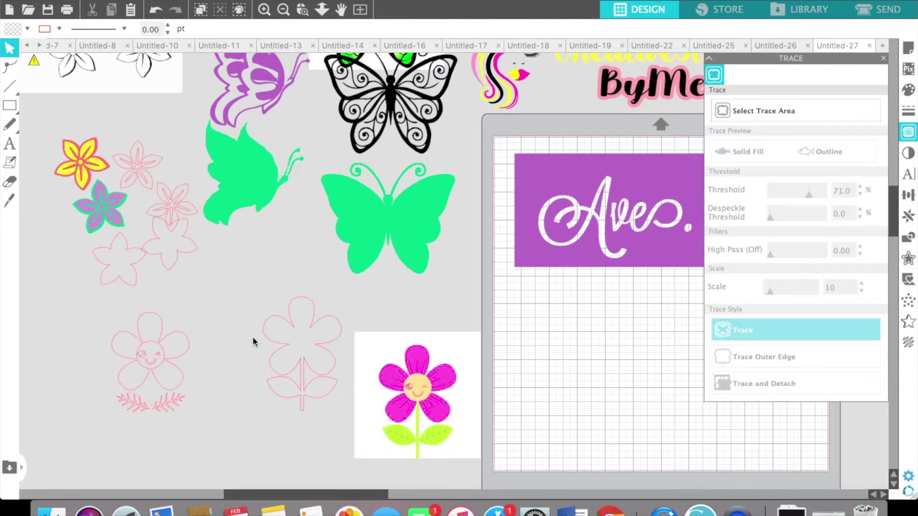
{"action": "left_click_drag", "start_coordinate": [177, 370], "coordinate": [189, 365]}
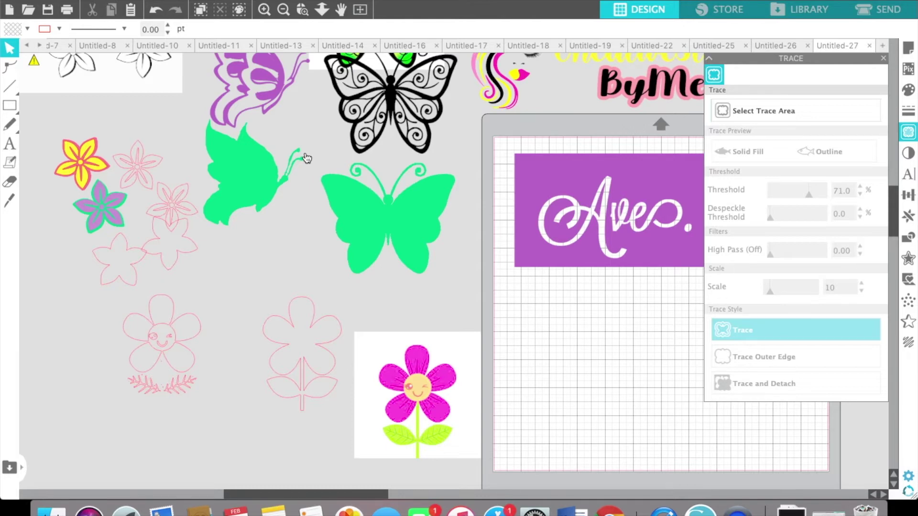
{"action": "left_click_drag", "start_coordinate": [291, 373], "coordinate": [266, 348]}
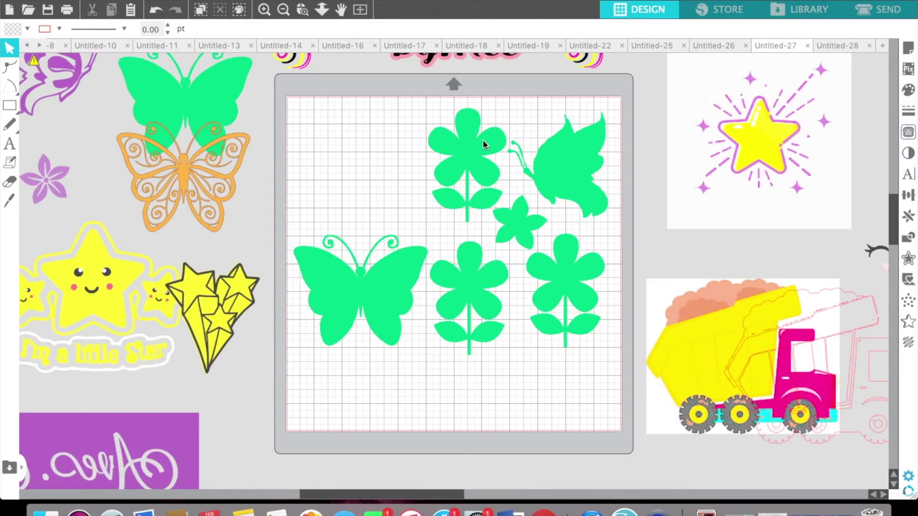
Clear the cutting mat by moving all green flowers and butterflies onto the green butterfly pile beside it.
{"action": "left_click_drag", "start_coordinate": [478, 138], "coordinate": [205, 151]}
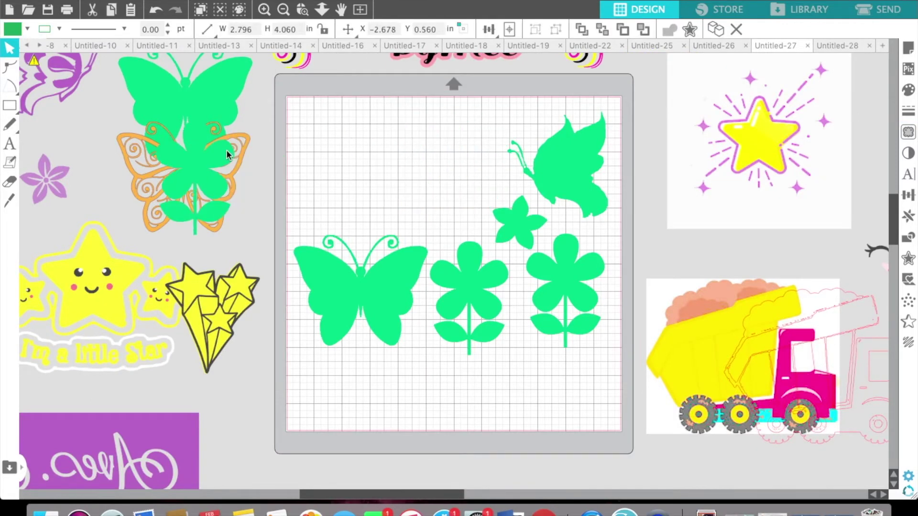
{"action": "left_click", "coordinate": [601, 135]}
{"action": "left_click_drag", "start_coordinate": [565, 137], "coordinate": [246, 140]}
{"action": "left_click_drag", "start_coordinate": [356, 282], "coordinate": [270, 206]}
{"action": "left_click_drag", "start_coordinate": [482, 285], "coordinate": [253, 226]}
{"action": "left_click", "coordinate": [287, 229]}
{"action": "left_click", "coordinate": [283, 221]}
{"action": "left_click_drag", "start_coordinate": [498, 253], "coordinate": [243, 245]}
{"action": "left_click_drag", "start_coordinate": [545, 258], "coordinate": [380, 228]}
{"action": "left_click_drag", "start_coordinate": [402, 234], "coordinate": [226, 189]}
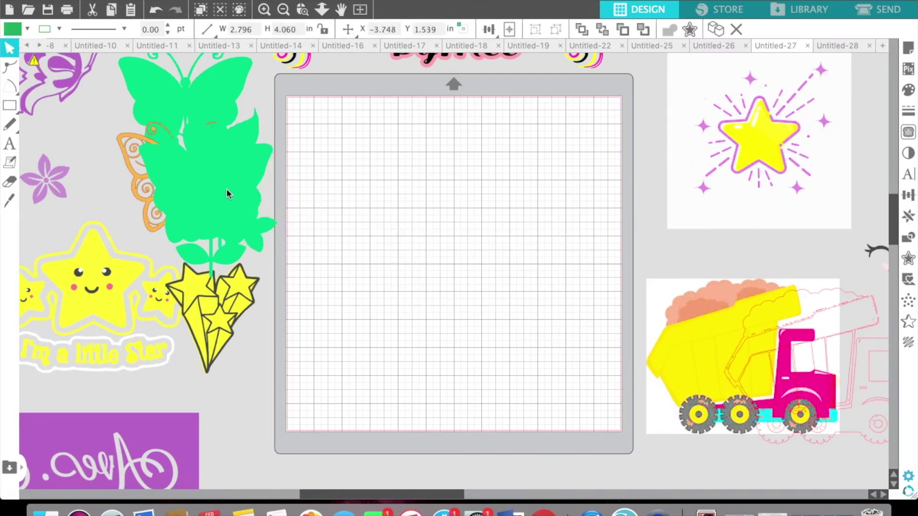
{"action": "left_click", "coordinate": [242, 258]}
{"action": "left_click", "coordinate": [245, 242]}
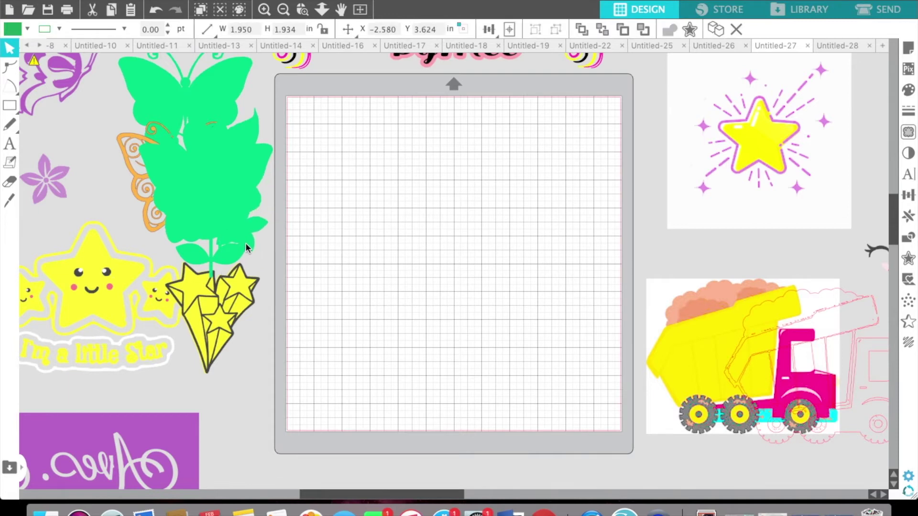
{"action": "left_click", "coordinate": [246, 242]}
Place the purple side-view butterfly in the mat's upper-left corner and flip it horizontally.
{"action": "scroll", "coordinate": [245, 242], "scroll_direction": "up", "scroll_amount": 4}
{"action": "left_click_drag", "start_coordinate": [65, 134], "coordinate": [345, 225]}
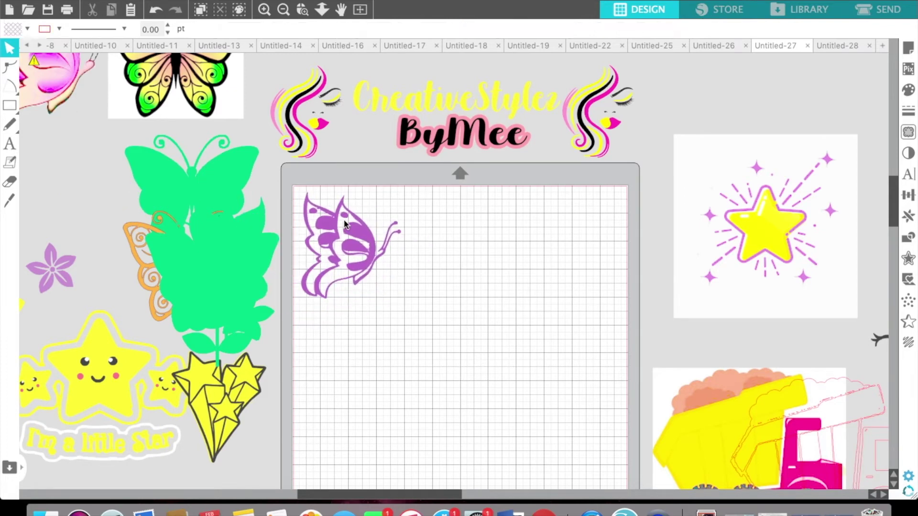
{"action": "right_click", "coordinate": [344, 225]}
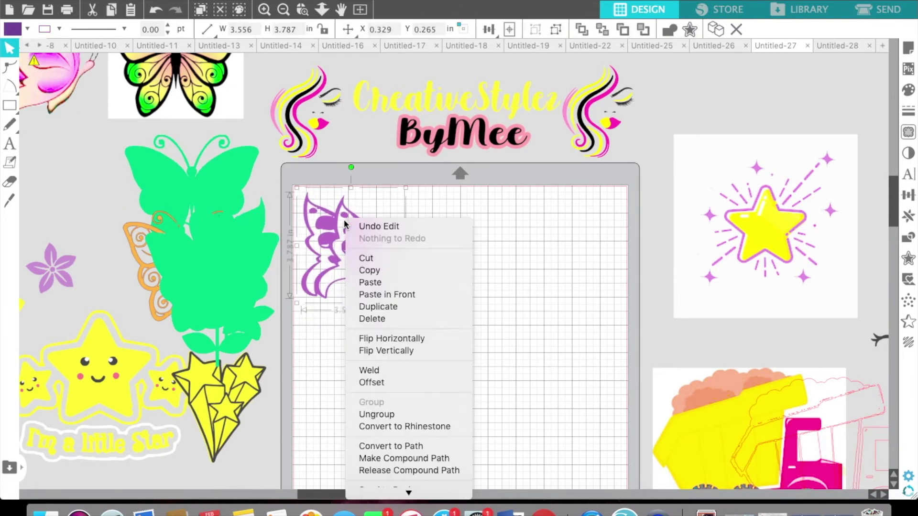
{"action": "left_click", "coordinate": [413, 338]}
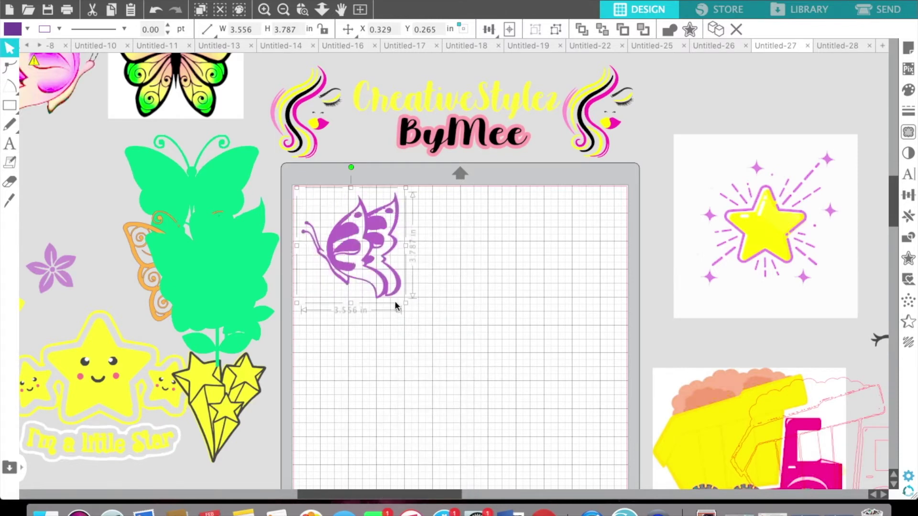
Place the small purple flower beside the butterfly on the mat and flip it horizontally.
{"action": "left_click_drag", "start_coordinate": [71, 266], "coordinate": [441, 220]}
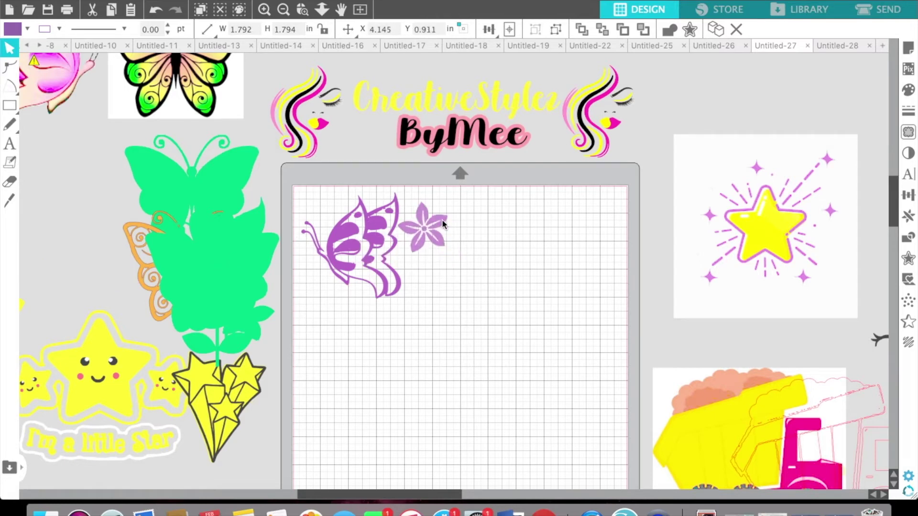
{"action": "right_click", "coordinate": [441, 219]}
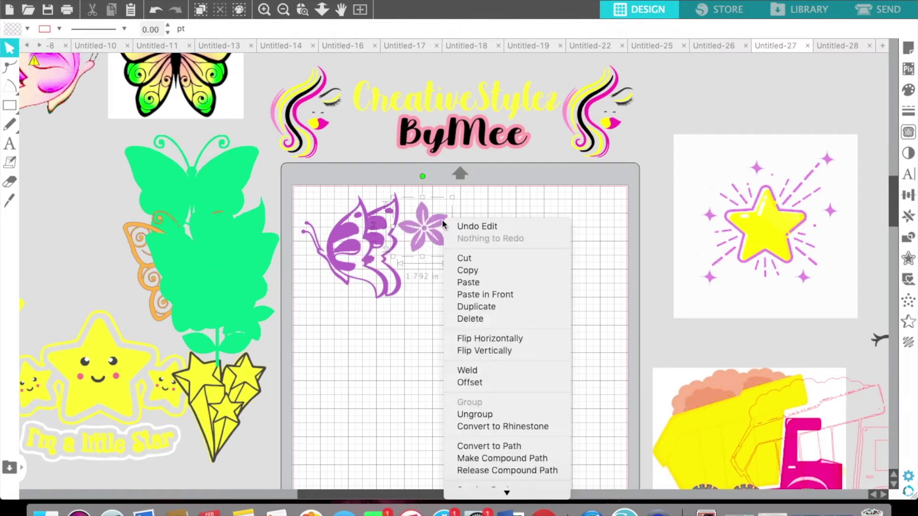
{"action": "left_click", "coordinate": [497, 338]}
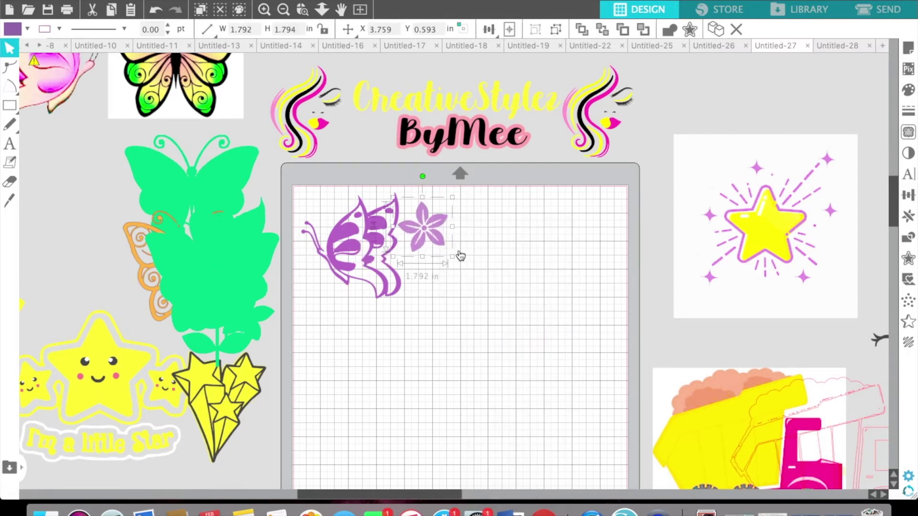
Duplicate the small purple flower and arrange the two flowers one above the other beside the butterfly.
{"action": "right_click", "coordinate": [442, 226]}
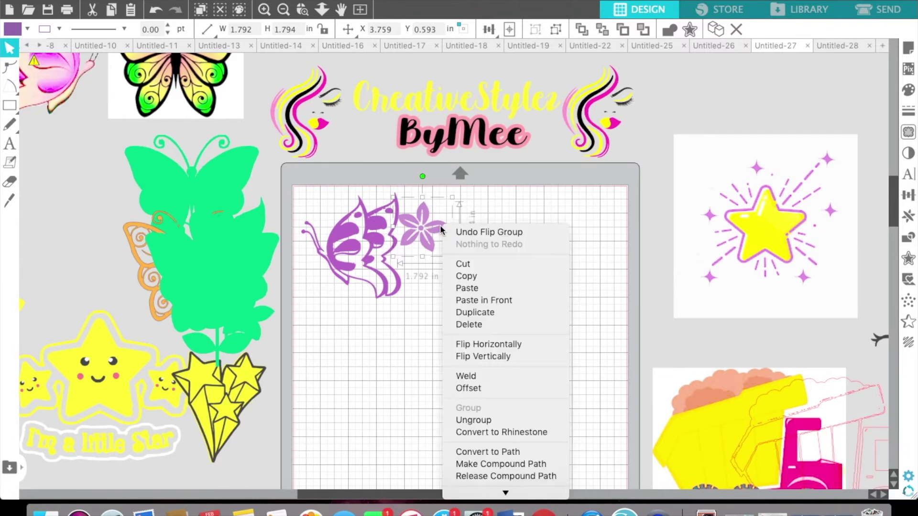
{"action": "left_click", "coordinate": [487, 311]}
{"action": "left_click_drag", "start_coordinate": [445, 228], "coordinate": [493, 233]}
{"action": "left_click_drag", "start_coordinate": [431, 252], "coordinate": [440, 271]}
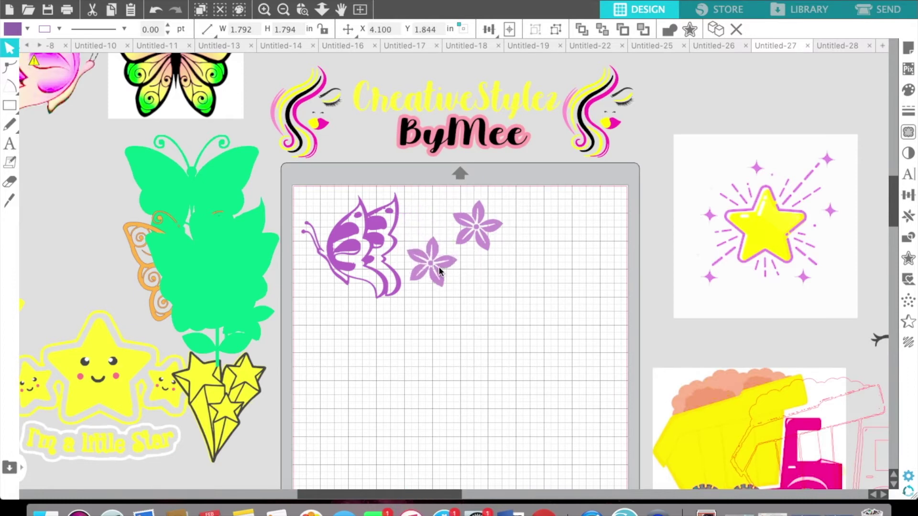
{"action": "left_click", "coordinate": [439, 269]}
{"action": "left_click", "coordinate": [474, 210]}
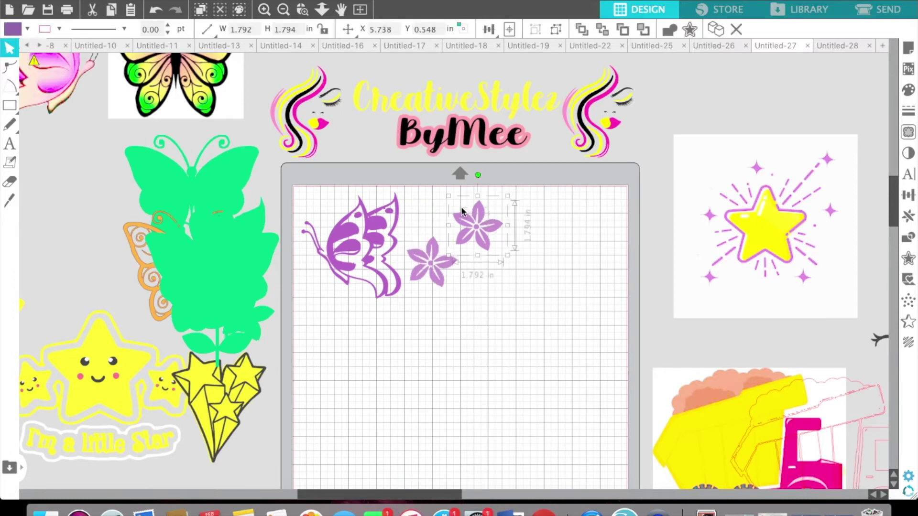
{"action": "left_click", "coordinate": [524, 313]}
{"action": "left_click_drag", "start_coordinate": [476, 226], "coordinate": [434, 219]}
{"action": "left_click", "coordinate": [450, 280]}
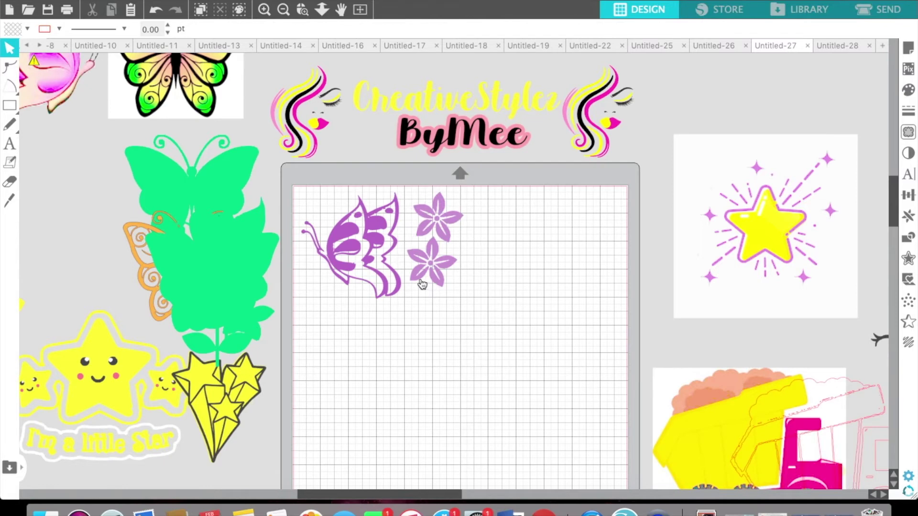
Duplicate the purple butterfly and place the copy on the other side of the two flowers.
{"action": "right_click", "coordinate": [378, 260]}
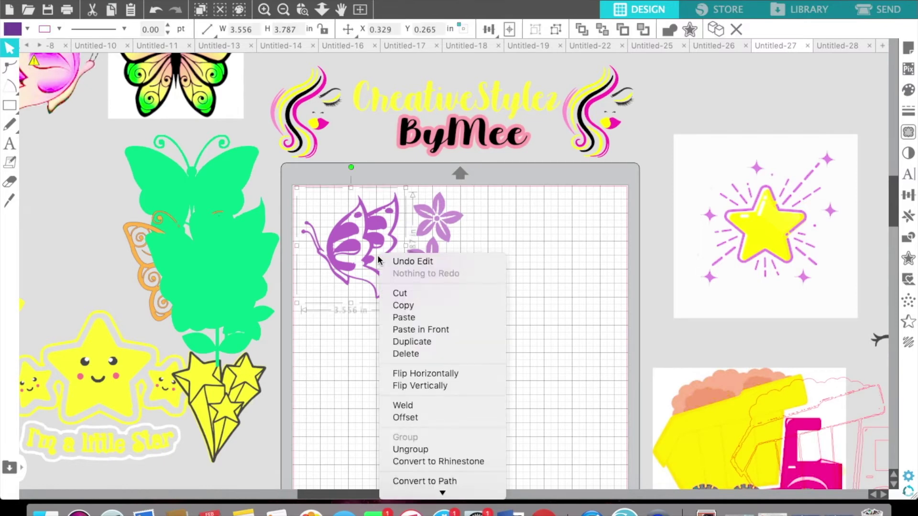
{"action": "left_click", "coordinate": [426, 343]}
{"action": "left_click_drag", "start_coordinate": [384, 273], "coordinate": [538, 267]}
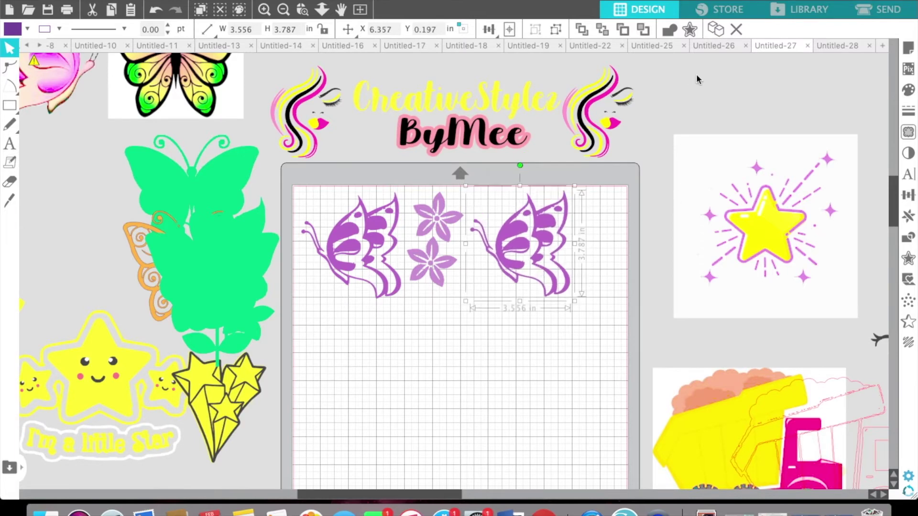
{"action": "left_click", "coordinate": [659, 126]}
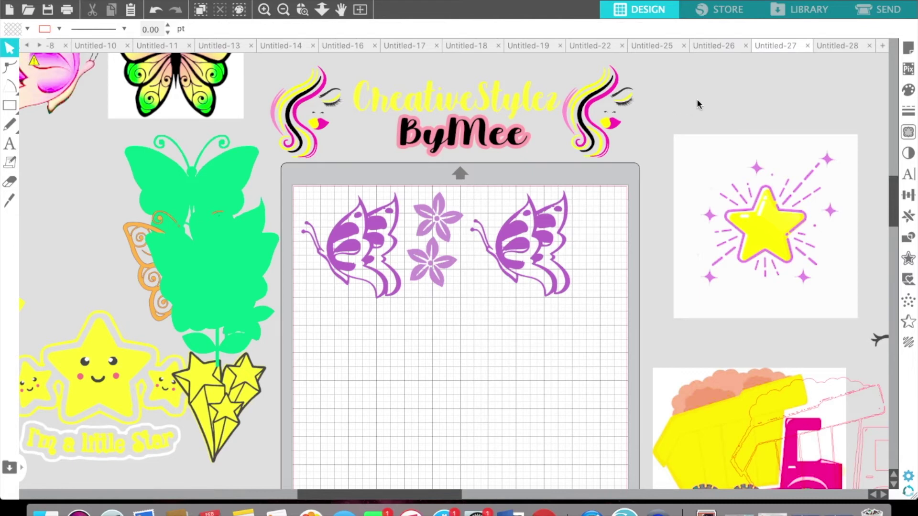